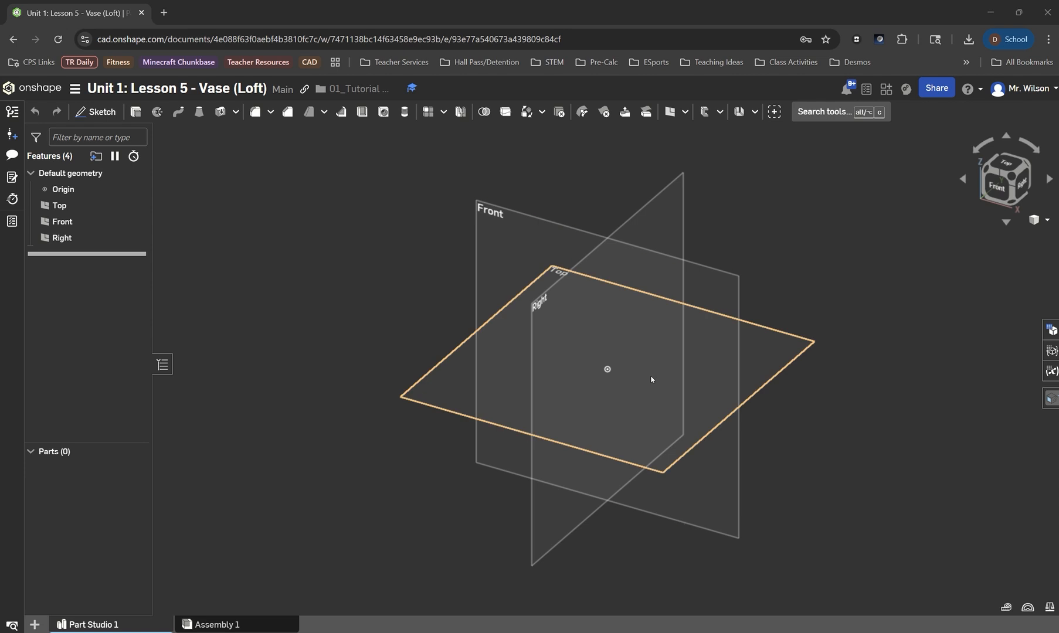
# Start a sketch on the Top plane, viewed face-on, with the default planes hidden
pyautogui.click(97, 114)
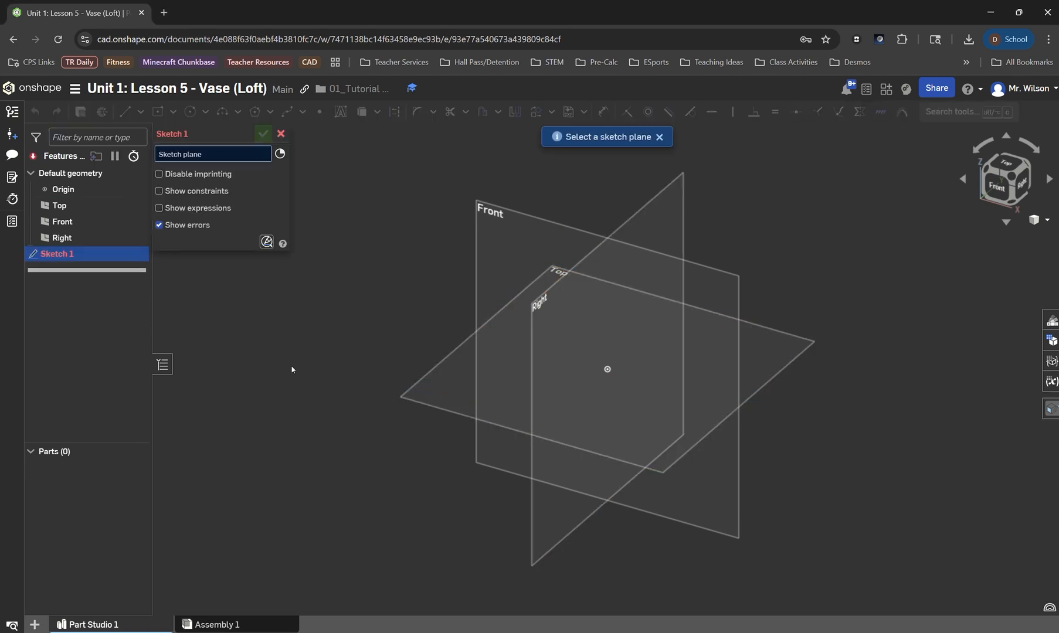
pyautogui.click(455, 387)
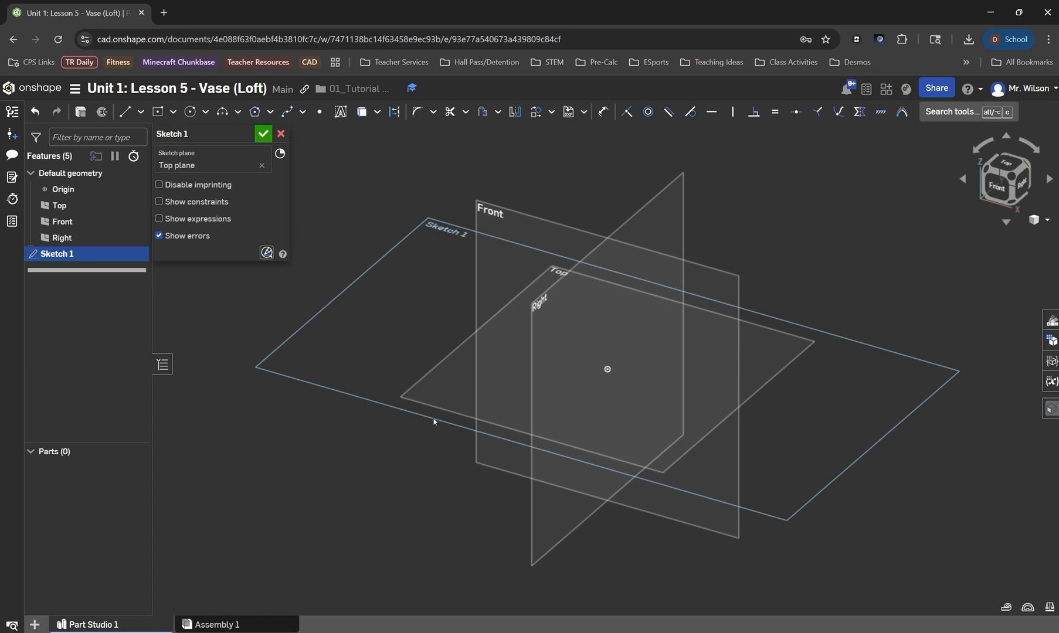
pyautogui.press('p')
pyautogui.press('n')
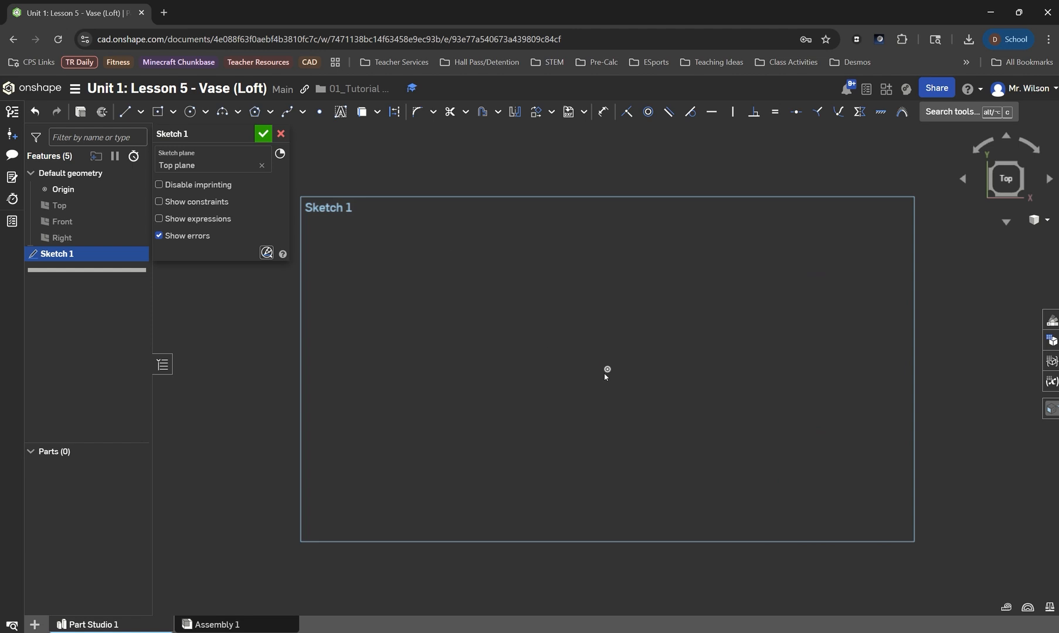
# Draw a center point rectangle on the origin, dimension it 4 in by 4 in, and finish the sketch
pyautogui.click(173, 112)
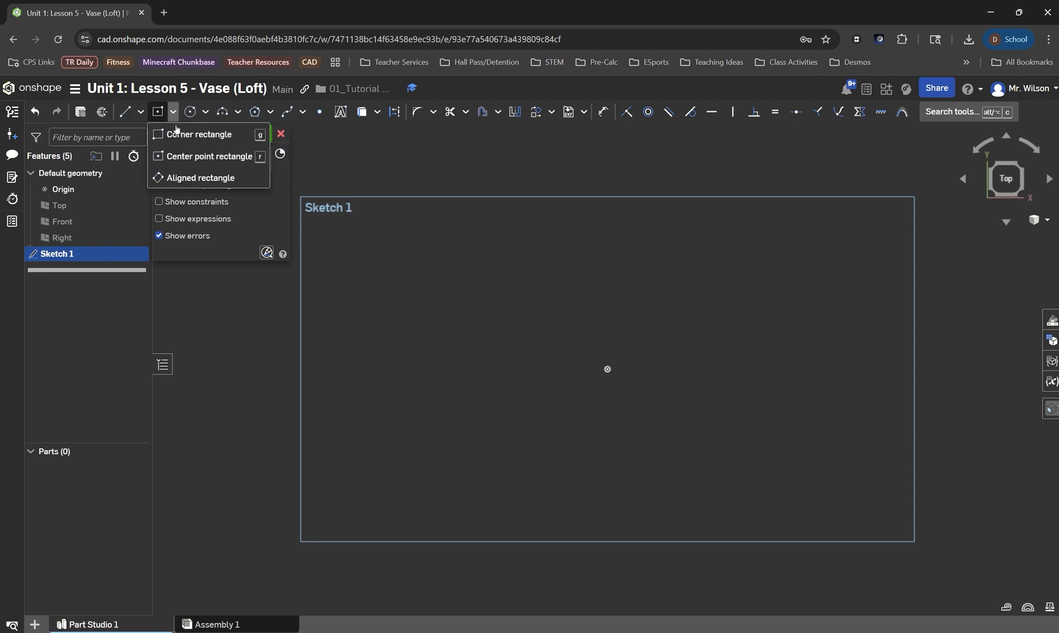
pyautogui.click(220, 162)
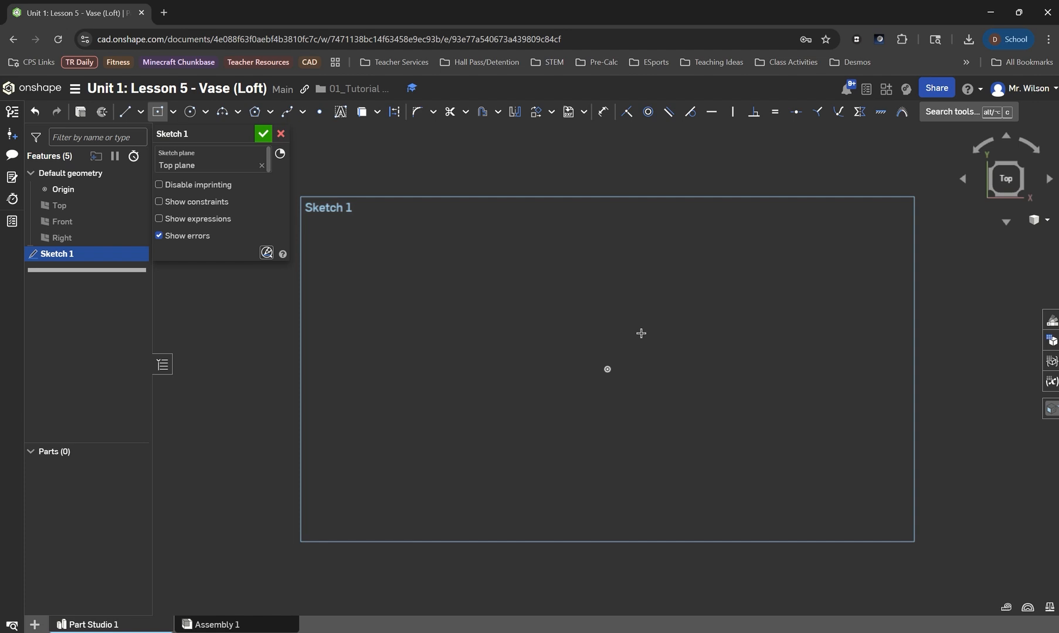
pyautogui.click(607, 369)
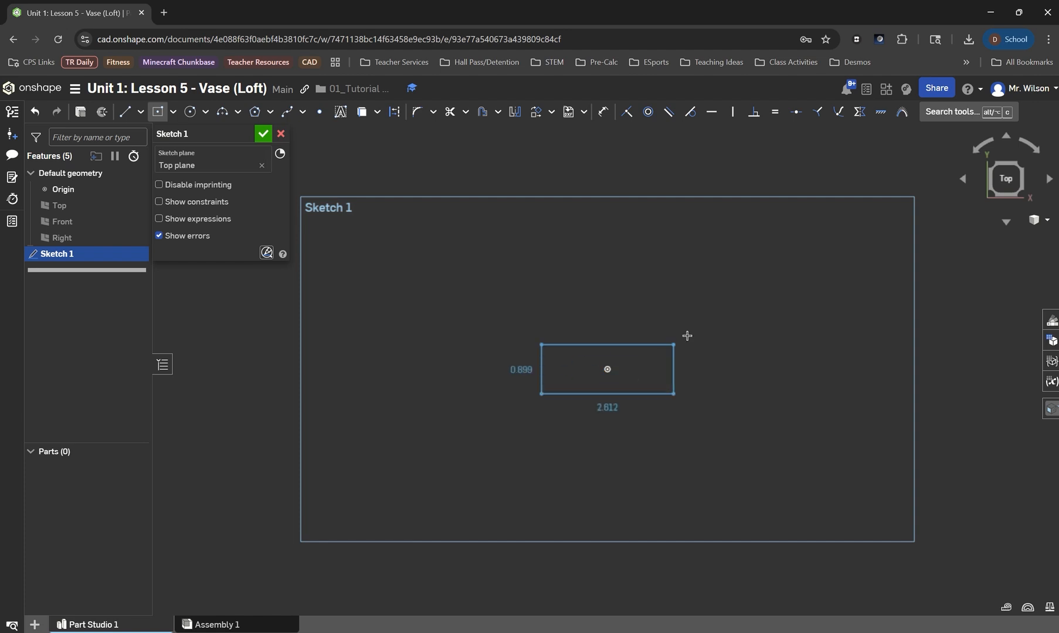
pyautogui.click(732, 263)
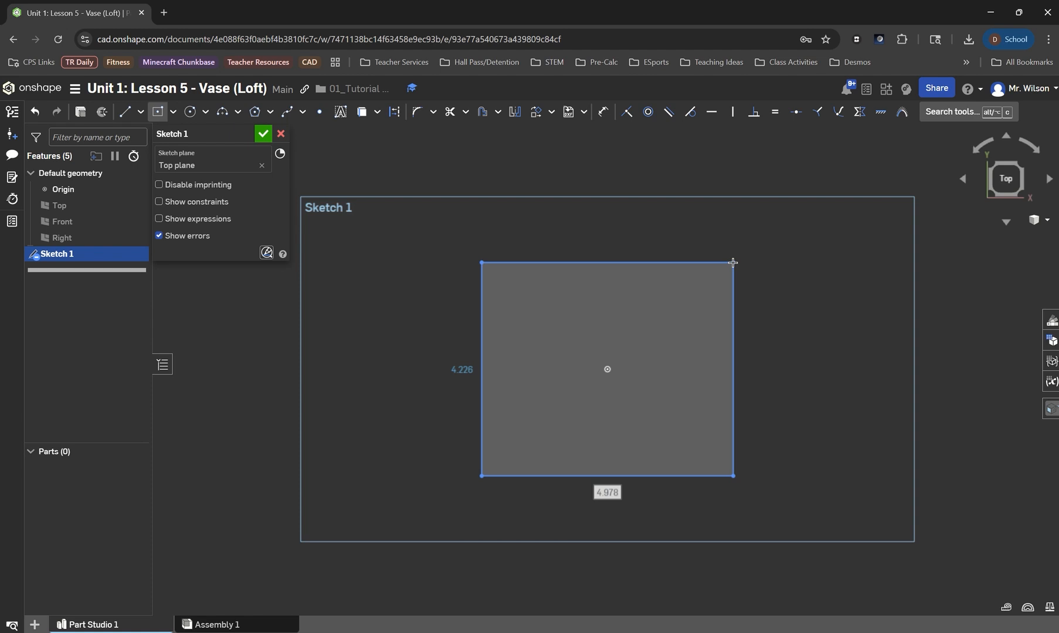
pyautogui.write('4')
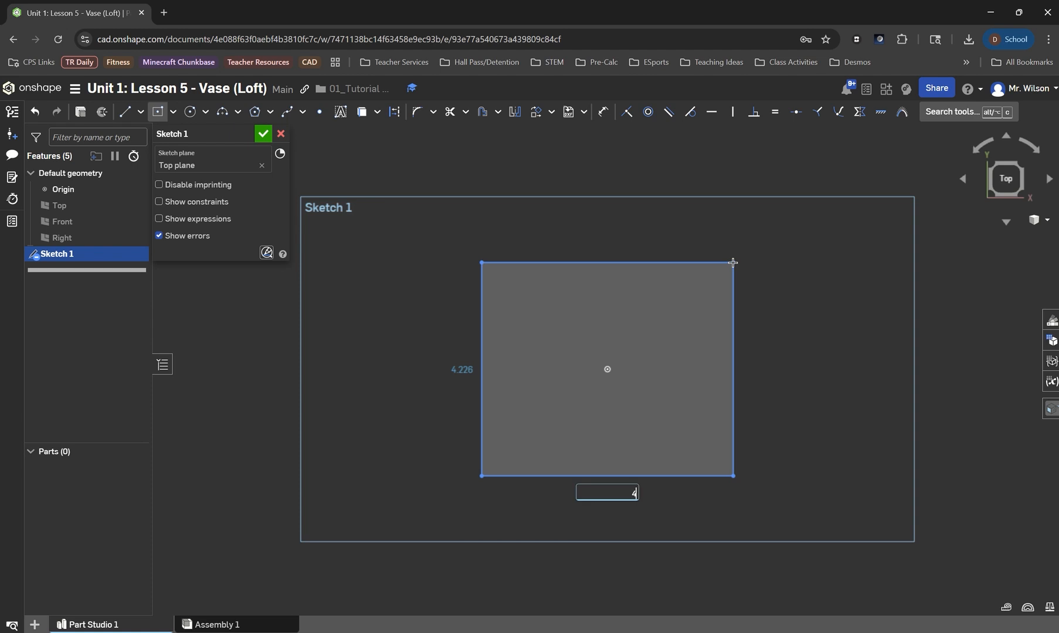
pyautogui.press('Tab')
pyautogui.write('4')
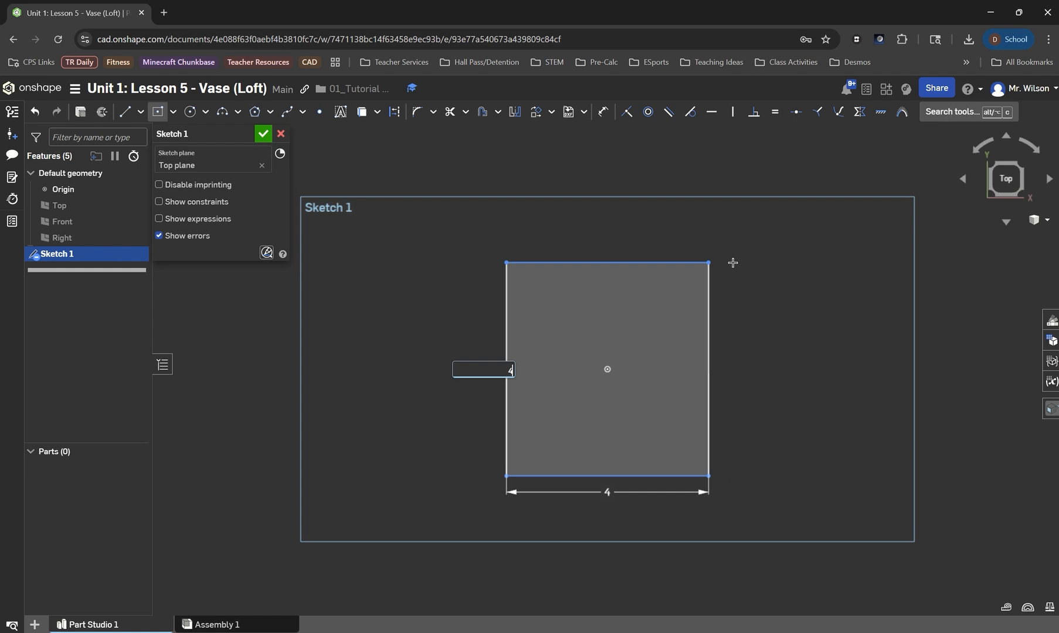
pyautogui.press('Return')
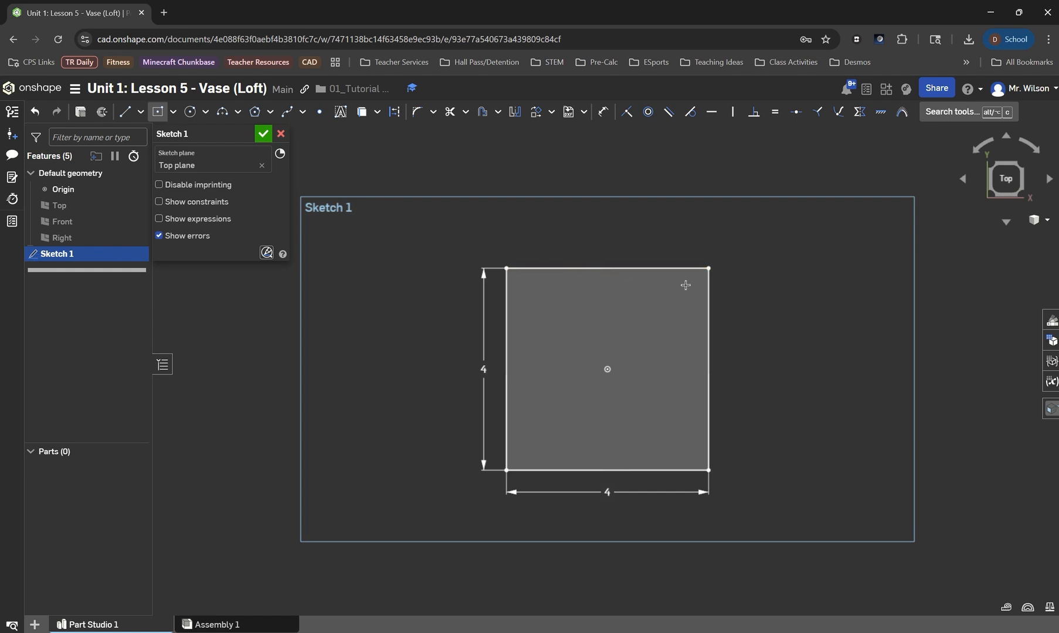
pyautogui.click(262, 135)
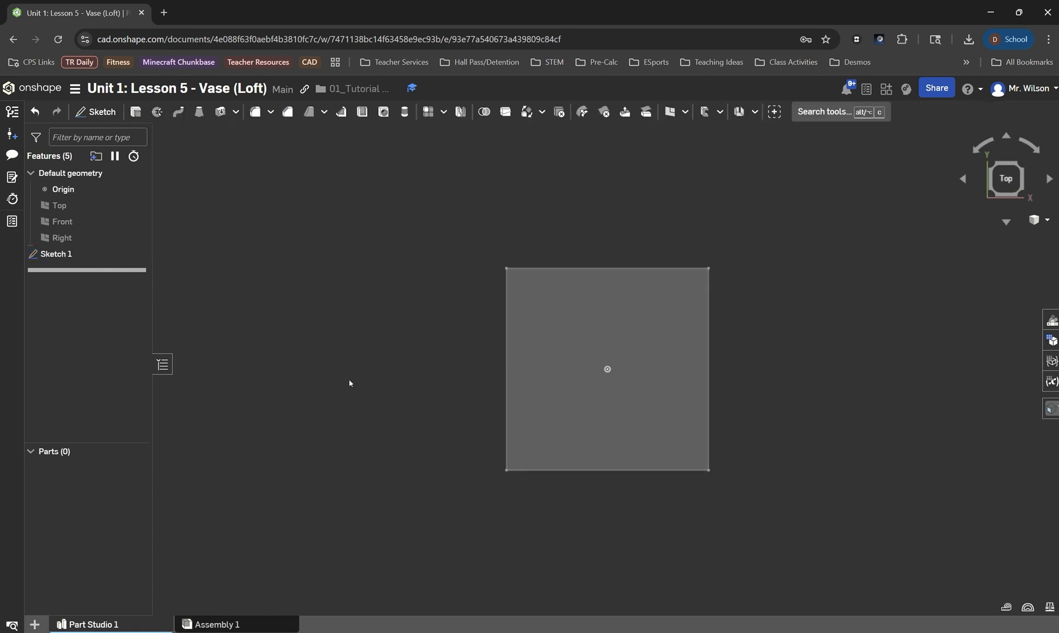
# Create an offset plane 3 in above the face of the 4 in square sketch
pyautogui.moveTo(350, 383)
pyautogui.mouseDown(button='right')
pyautogui.moveTo(358, 331)
pyautogui.moveTo(337, 321)
pyautogui.mouseUp(button='right')
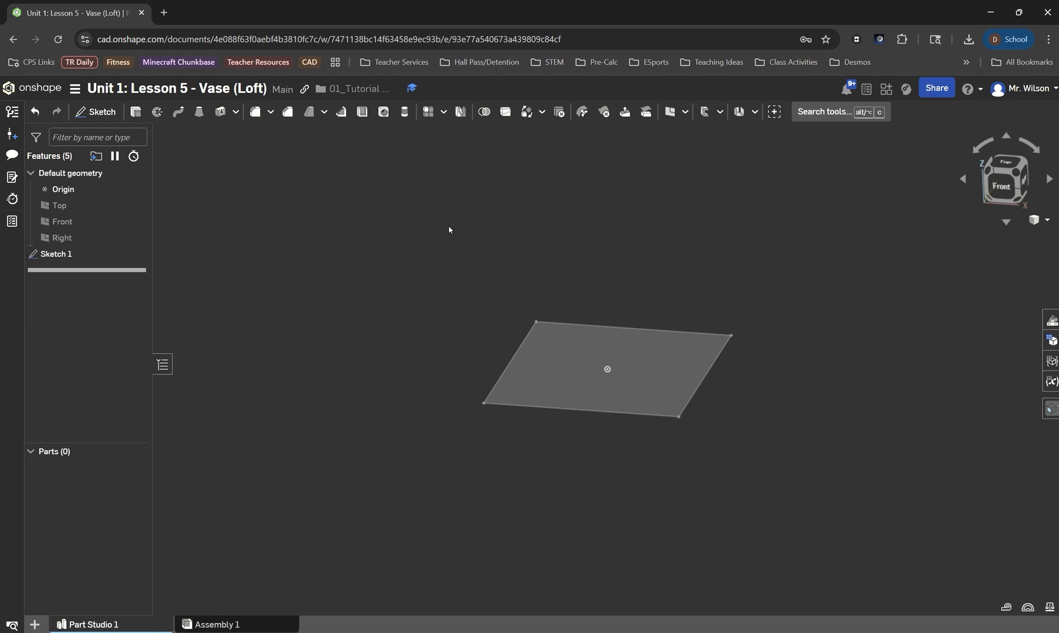
pyautogui.click(669, 114)
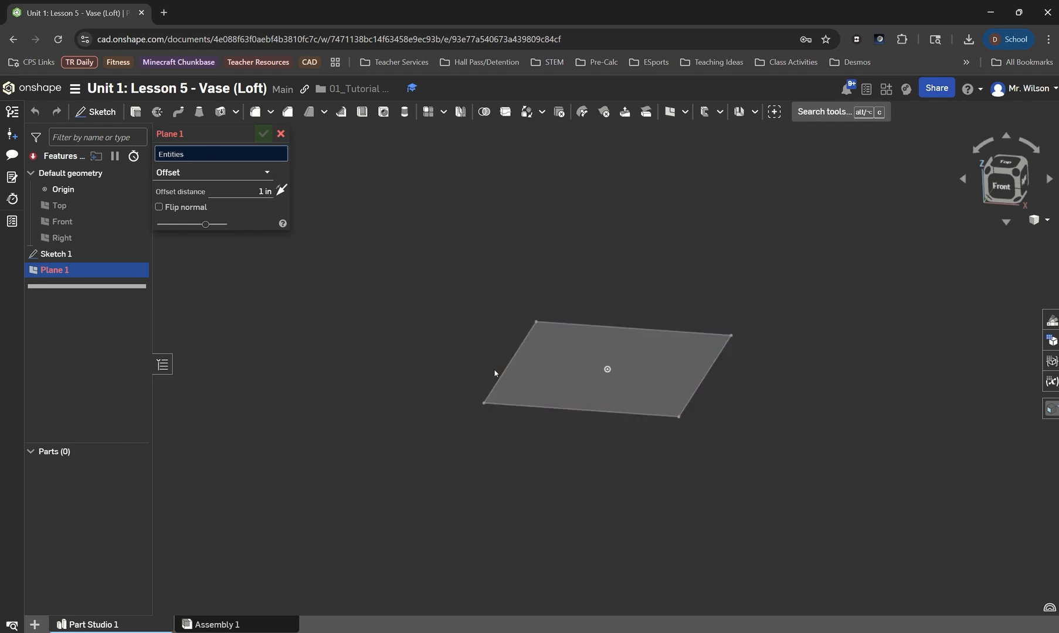
pyautogui.click(573, 382)
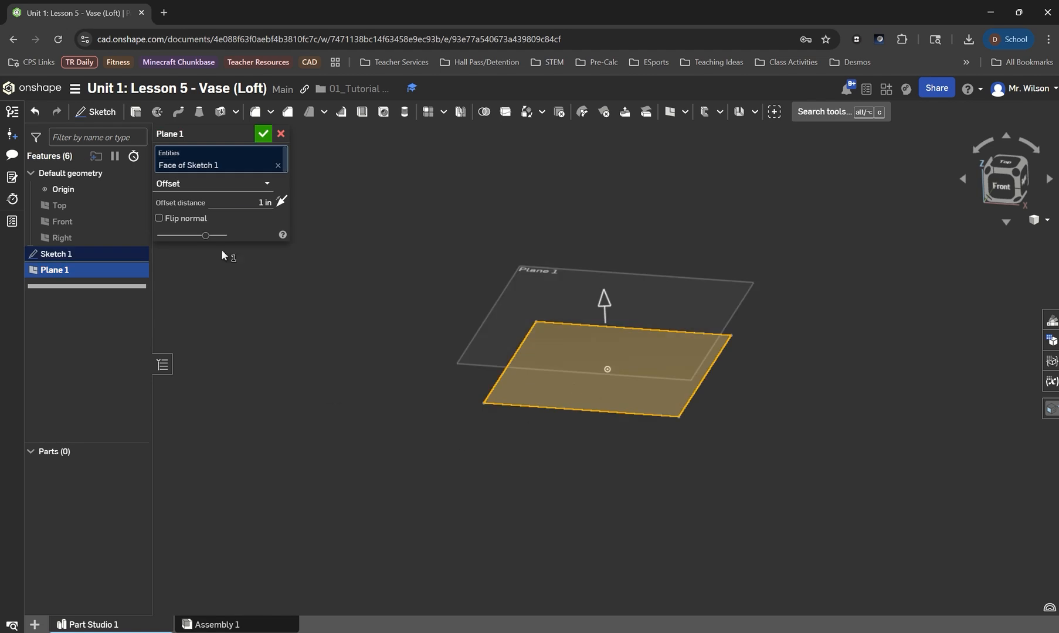
pyautogui.click(245, 182)
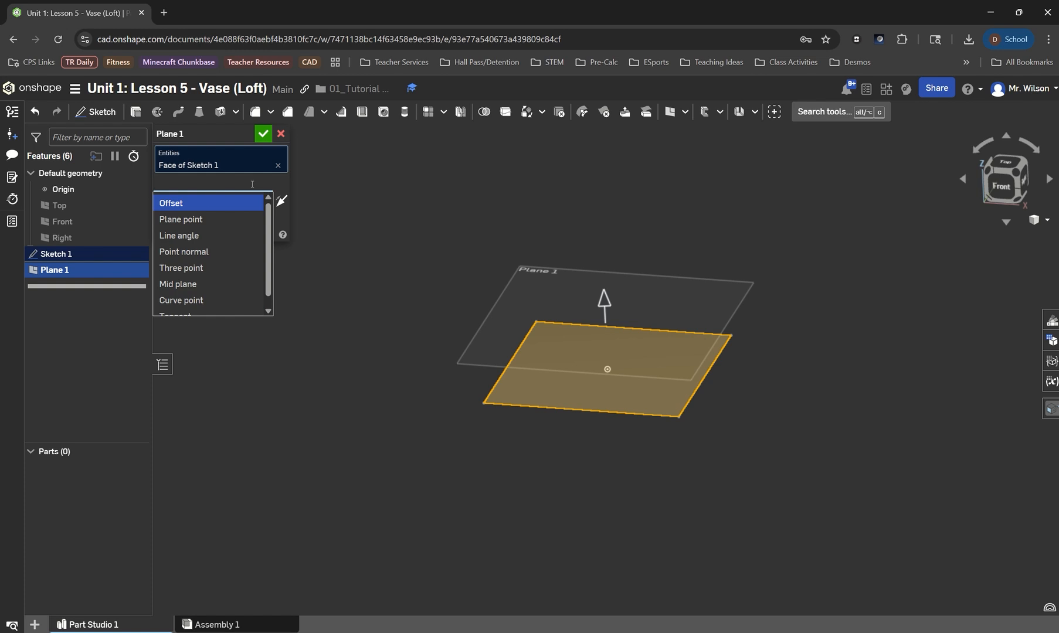
pyautogui.click(252, 204)
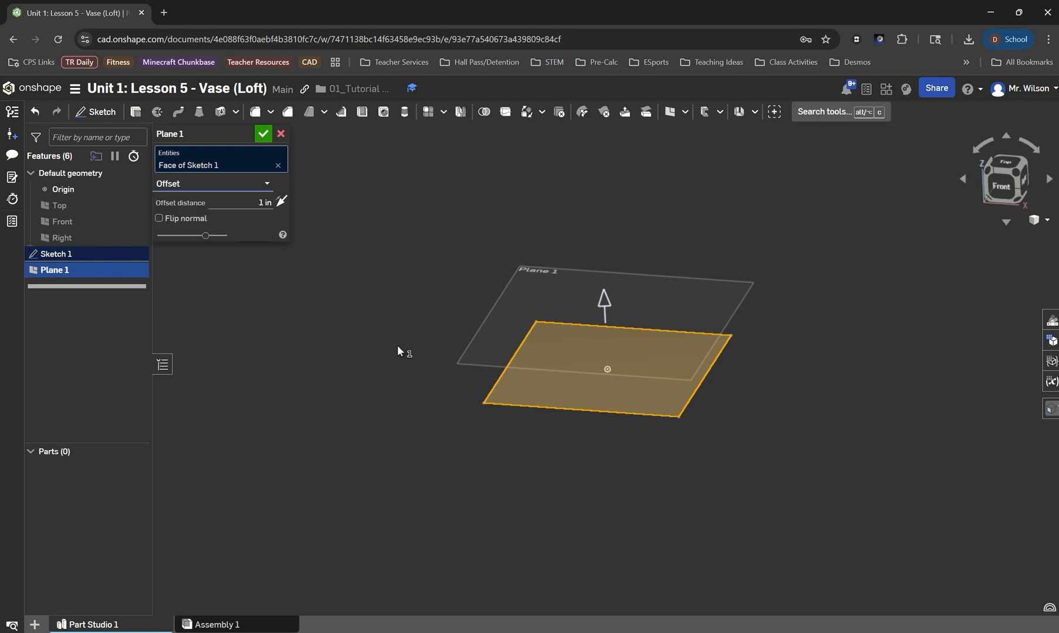
pyautogui.moveTo(616, 487)
pyautogui.mouseDown(button='right')
pyautogui.moveTo(619, 462)
pyautogui.moveTo(537, 338)
pyautogui.mouseUp(button='right')
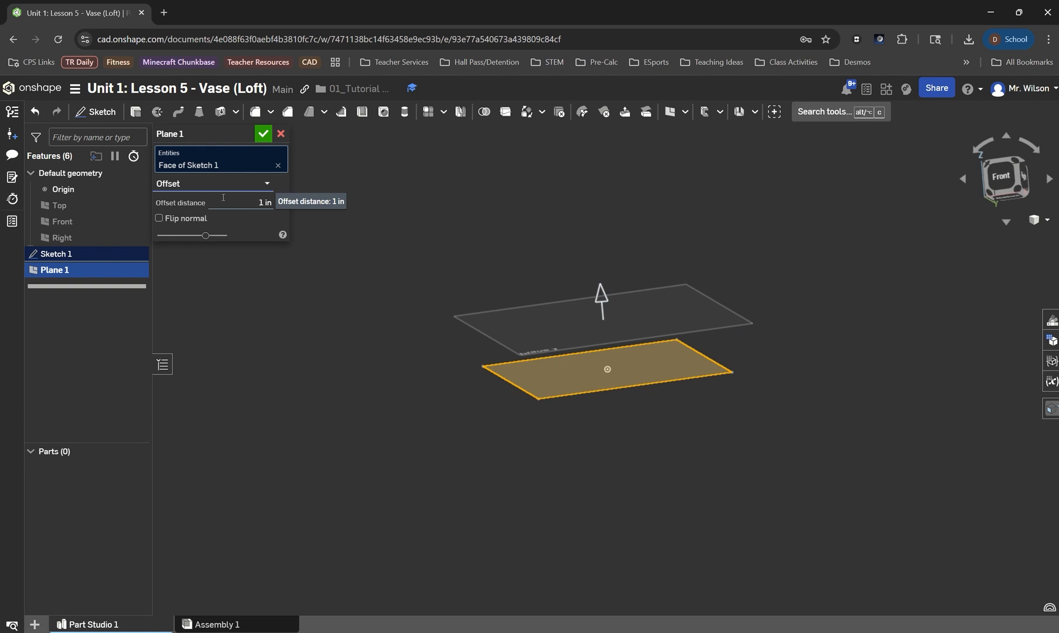
pyautogui.click(244, 203)
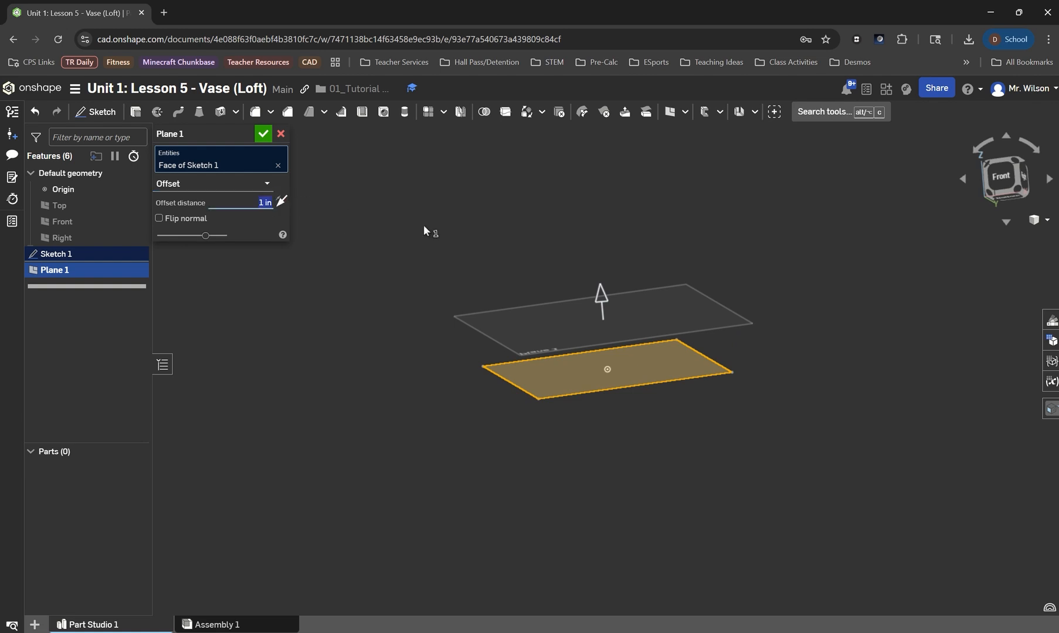
pyautogui.write('3')
pyautogui.click(264, 134)
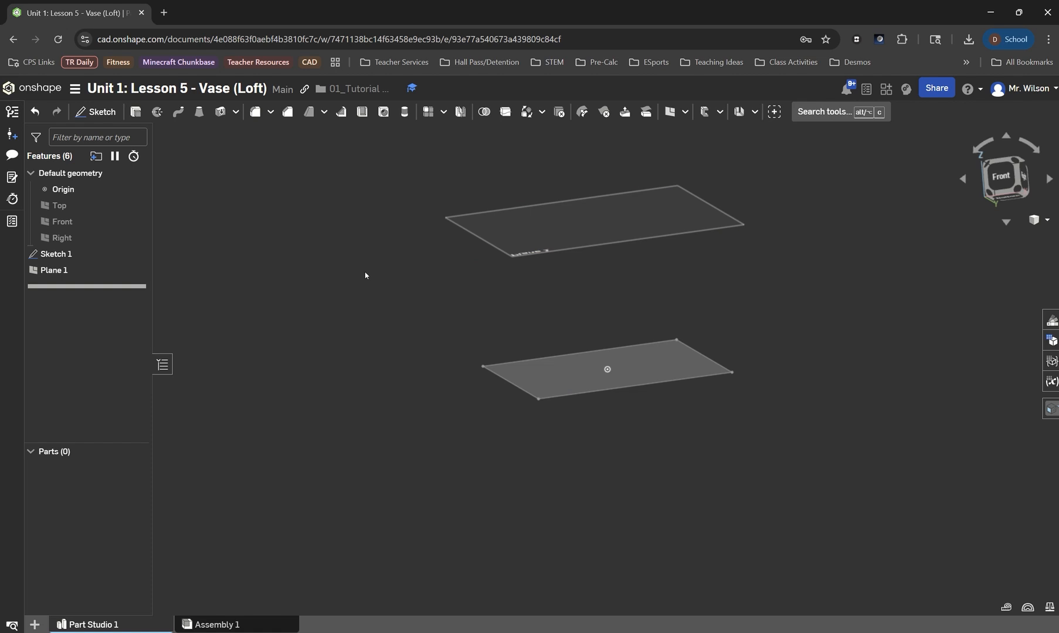
# Start a new sketch on the offset plane above the square, viewed face-on
pyautogui.moveTo(366, 277); pyautogui.dragTo(382, 297, button='right')
pyautogui.click(103, 113)
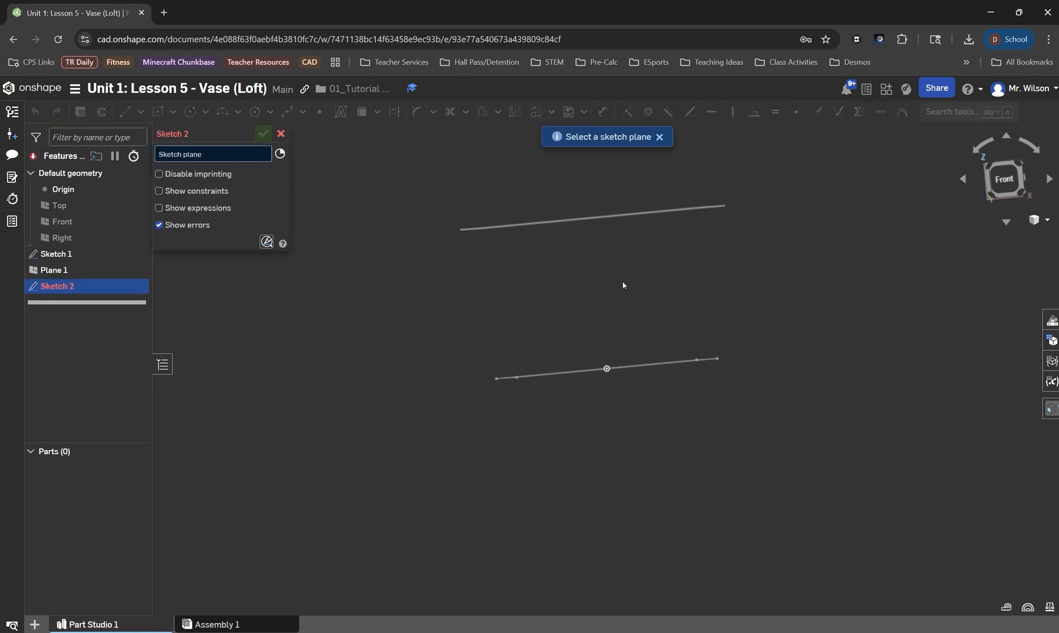
pyautogui.moveTo(624, 286); pyautogui.dragTo(604, 328, button='right')
pyautogui.click(542, 196)
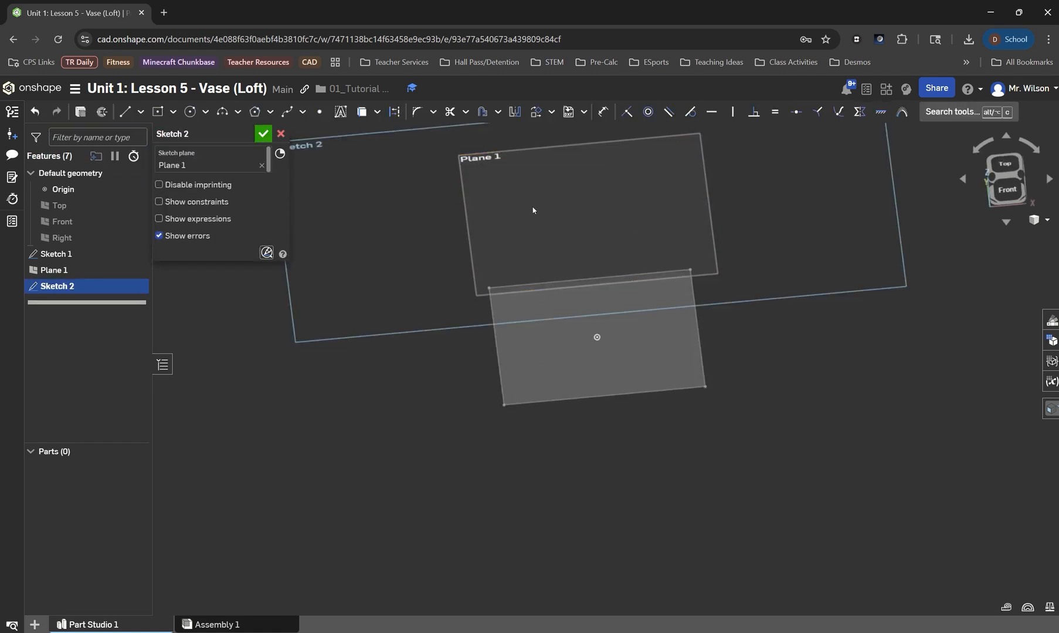
pyautogui.press('n')
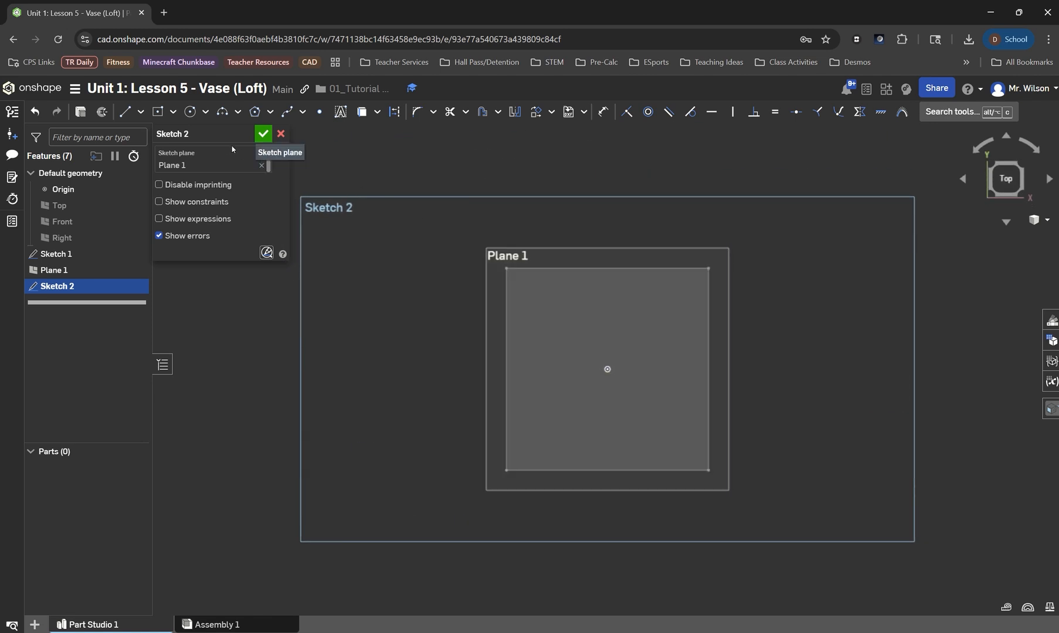
# Draw a center point rectangle on the origin and dimension it 2 in by 2 in
pyautogui.click(162, 113)
pyautogui.click(608, 369)
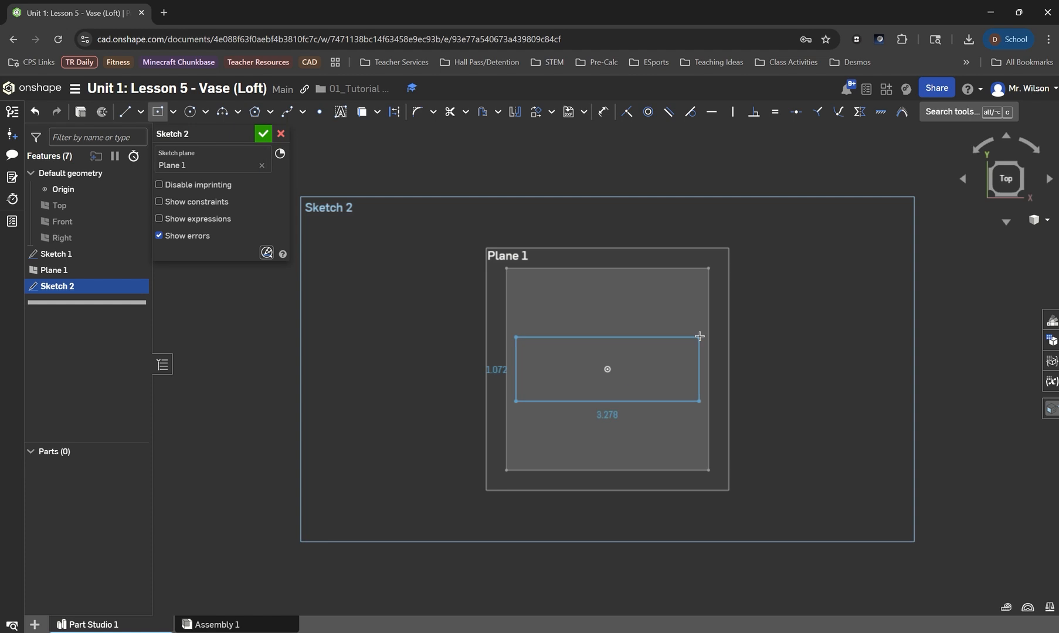
pyautogui.click(700, 292)
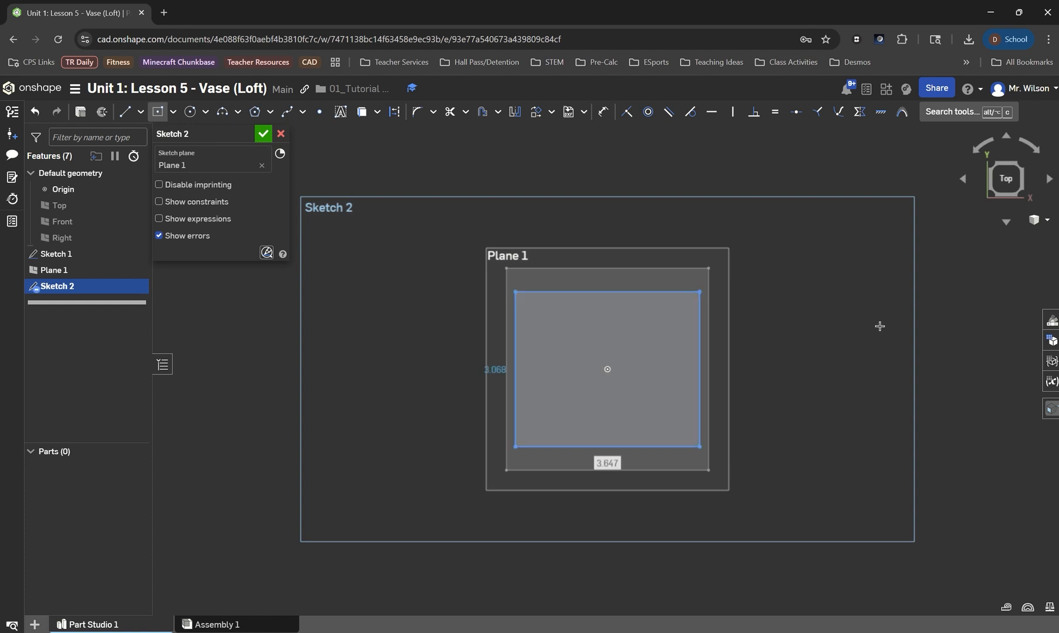
pyautogui.write('2')
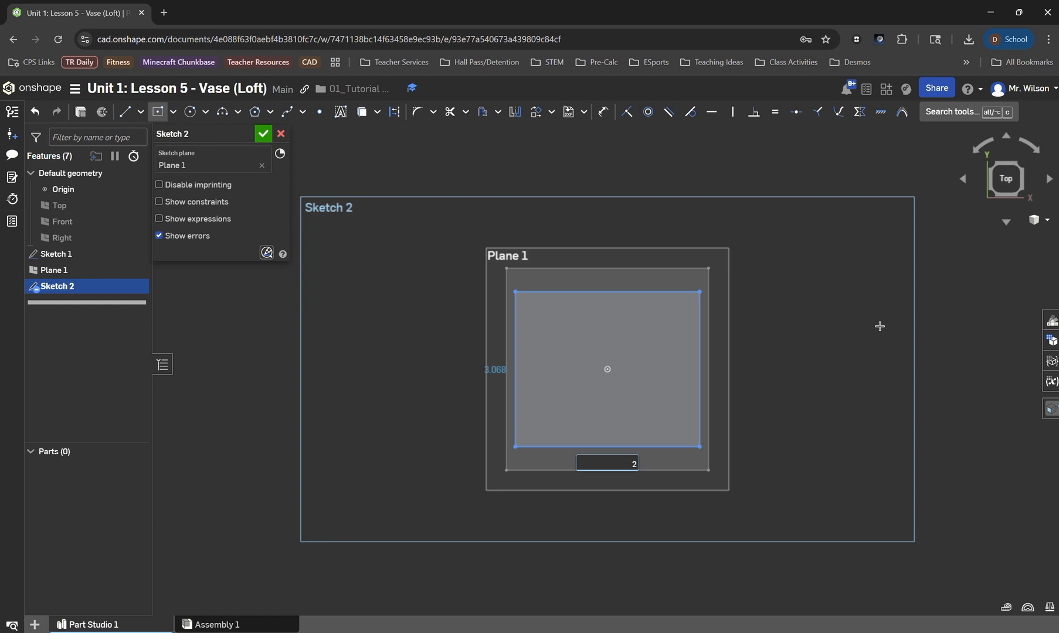
pyautogui.press('Return')
pyautogui.write('2')
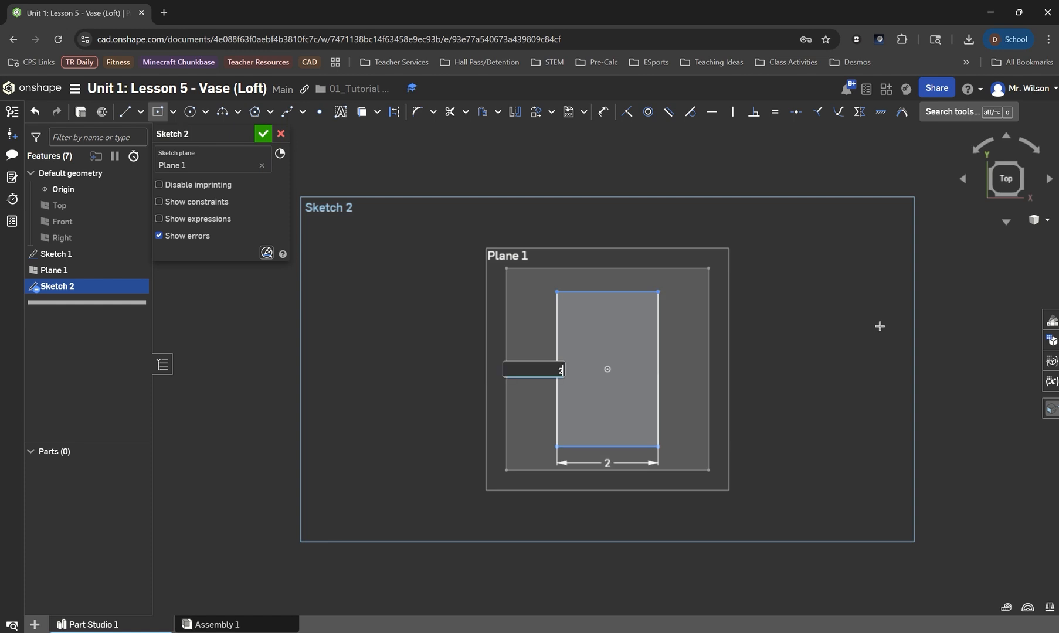
pyautogui.press('Return')
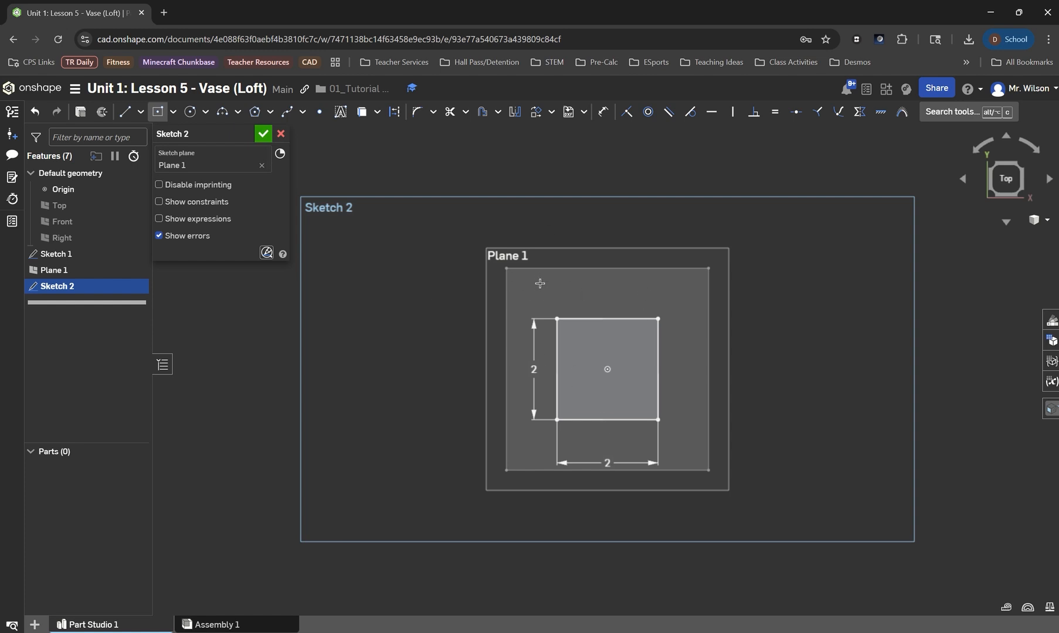
pyautogui.press('Escape')
# Rotate the whole 2 in square 45 degrees about its center using Transform
pyautogui.moveTo(537, 295); pyautogui.dragTo(675, 454)
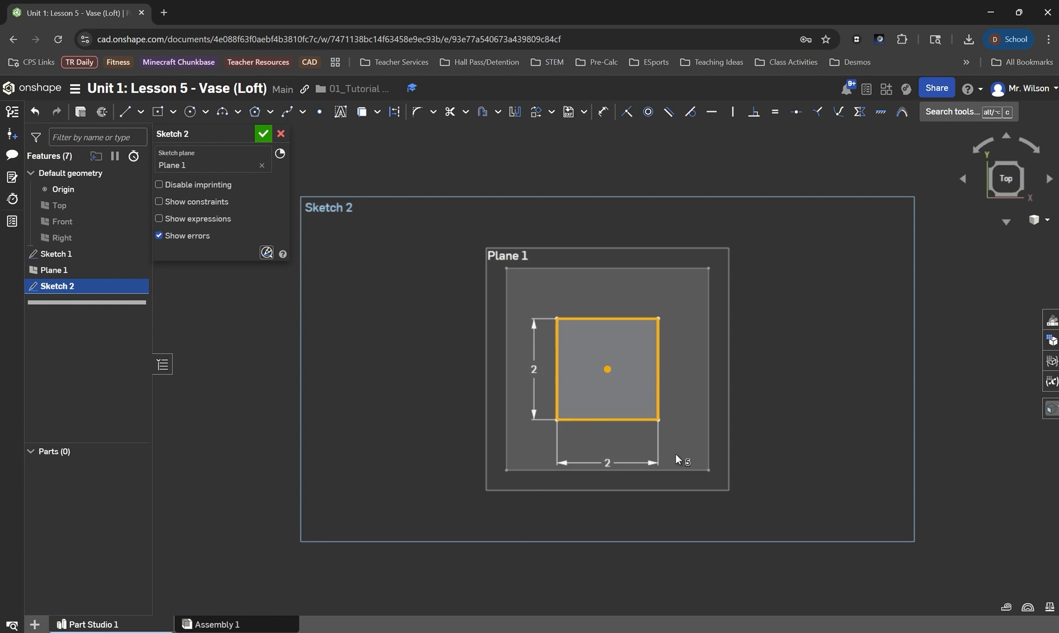
pyautogui.click(551, 111)
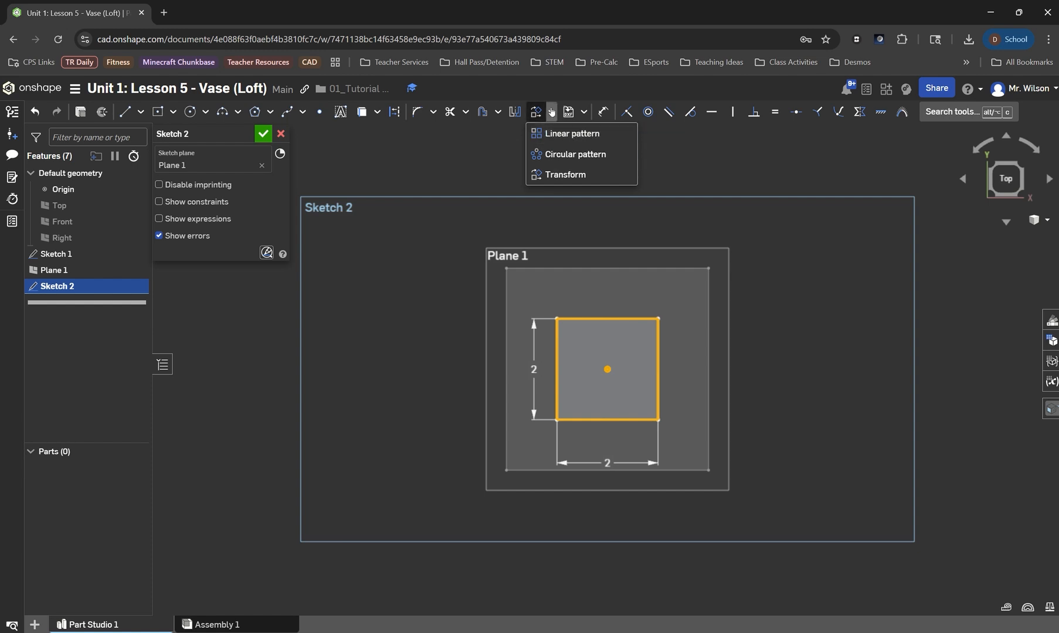
pyautogui.click(563, 174)
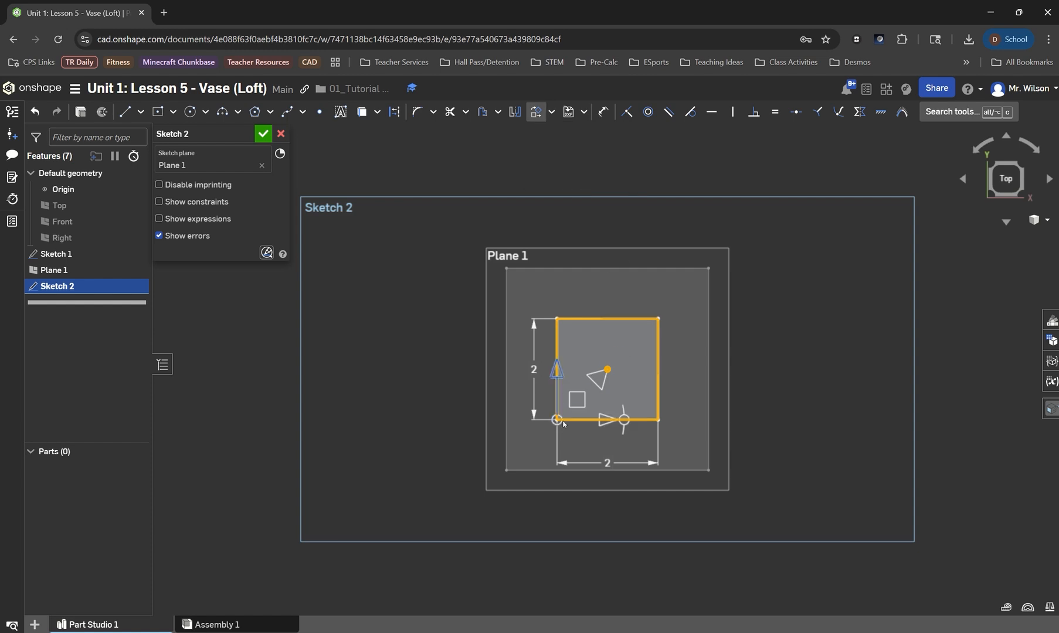
pyautogui.moveTo(558, 421); pyautogui.dragTo(608, 370)
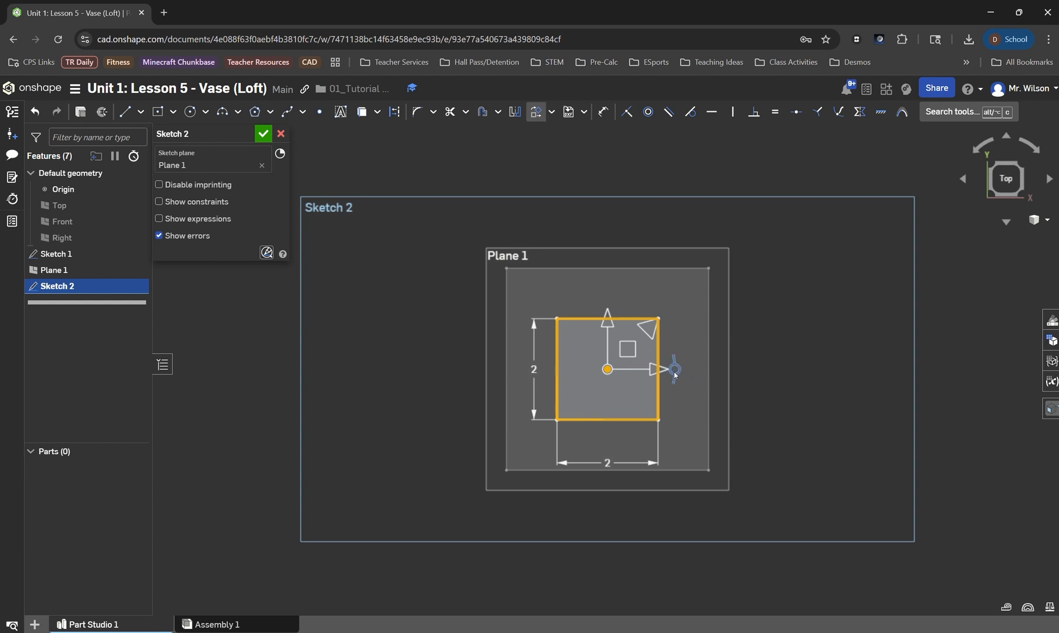
pyautogui.moveTo(675, 374); pyautogui.dragTo(673, 440)
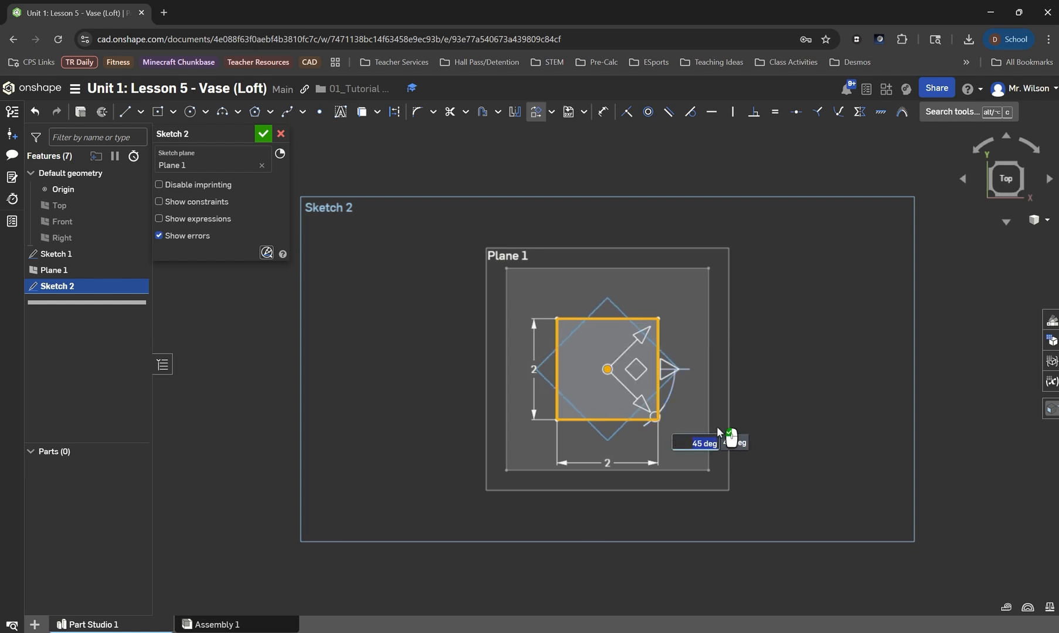
pyautogui.click(786, 378)
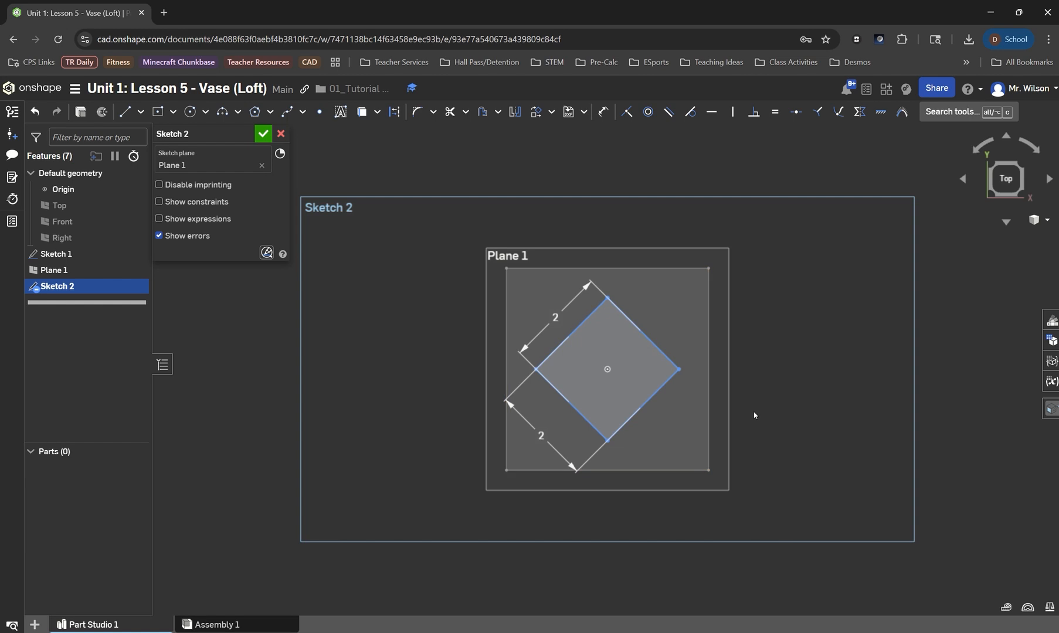
pyautogui.click(618, 353)
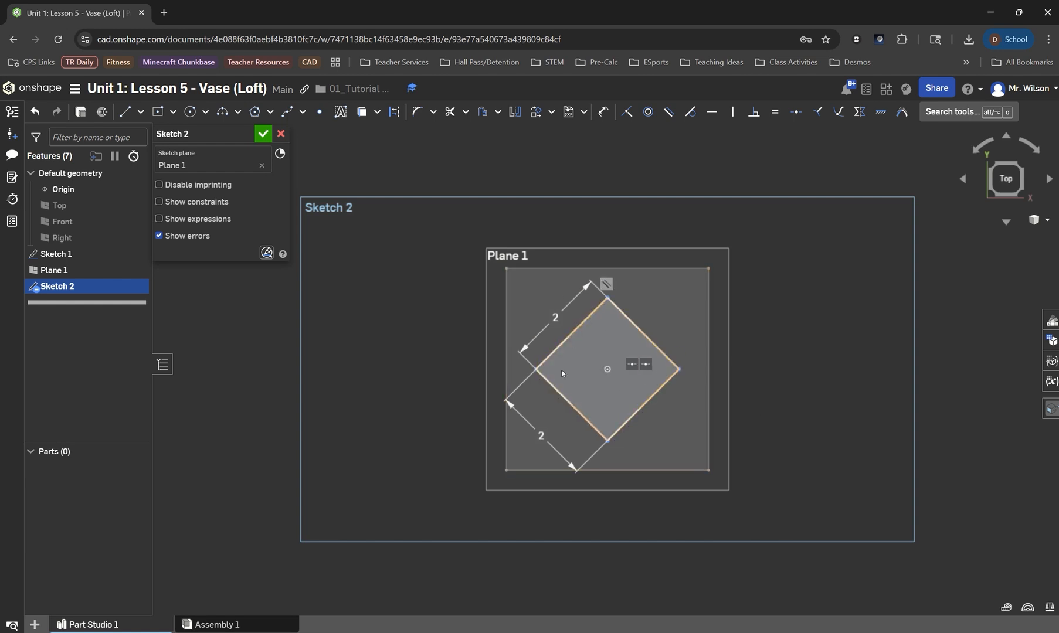
pyautogui.moveTo(609, 370)
pyautogui.mouseDown()
pyautogui.moveTo(635, 367)
pyautogui.moveTo(622, 346)
pyautogui.moveTo(642, 327)
pyautogui.moveTo(626, 348)
pyautogui.moveTo(634, 319)
pyautogui.moveTo(609, 330)
pyautogui.moveTo(607, 368)
pyautogui.mouseUp()
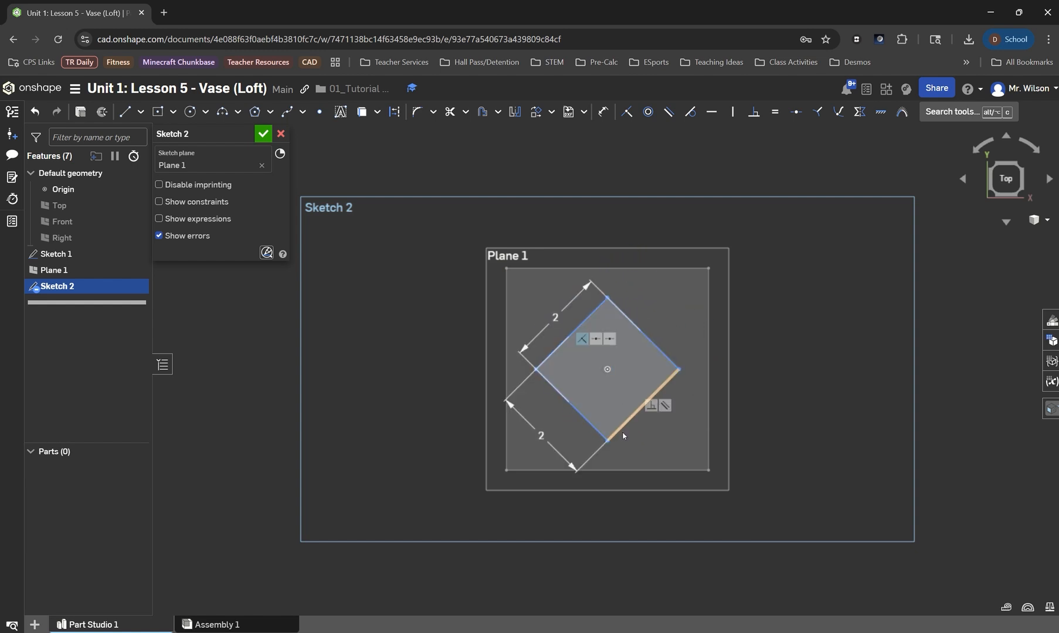
# Draw a horizontal construction line about 3.2 in long from the square's center out past its corner
pyautogui.click(126, 116)
pyautogui.click(394, 112)
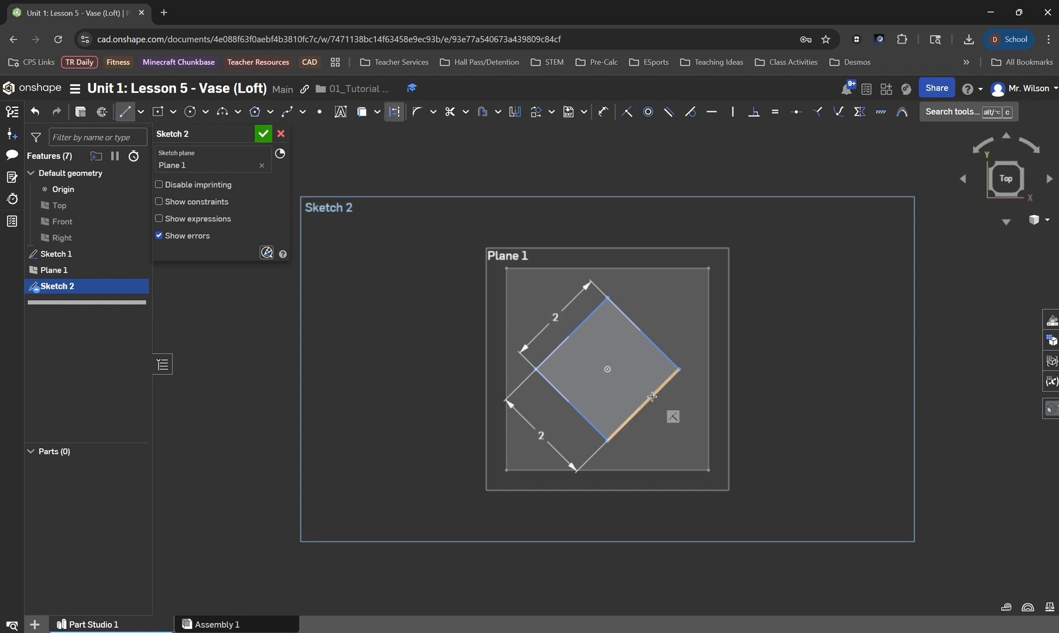
pyautogui.click(610, 367)
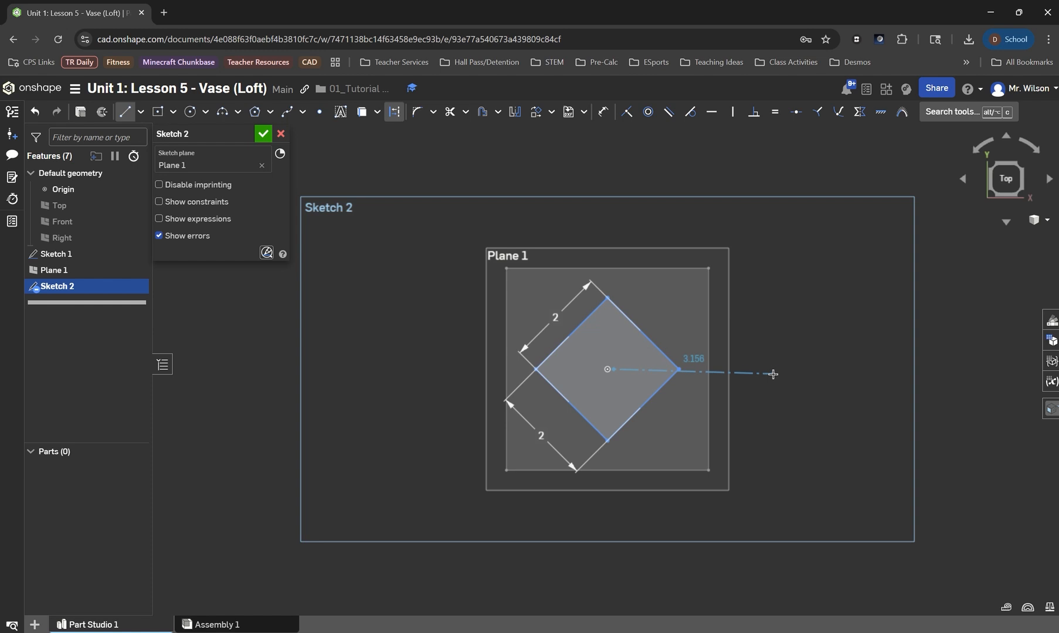
pyautogui.click(774, 369)
pyautogui.press('Escape')
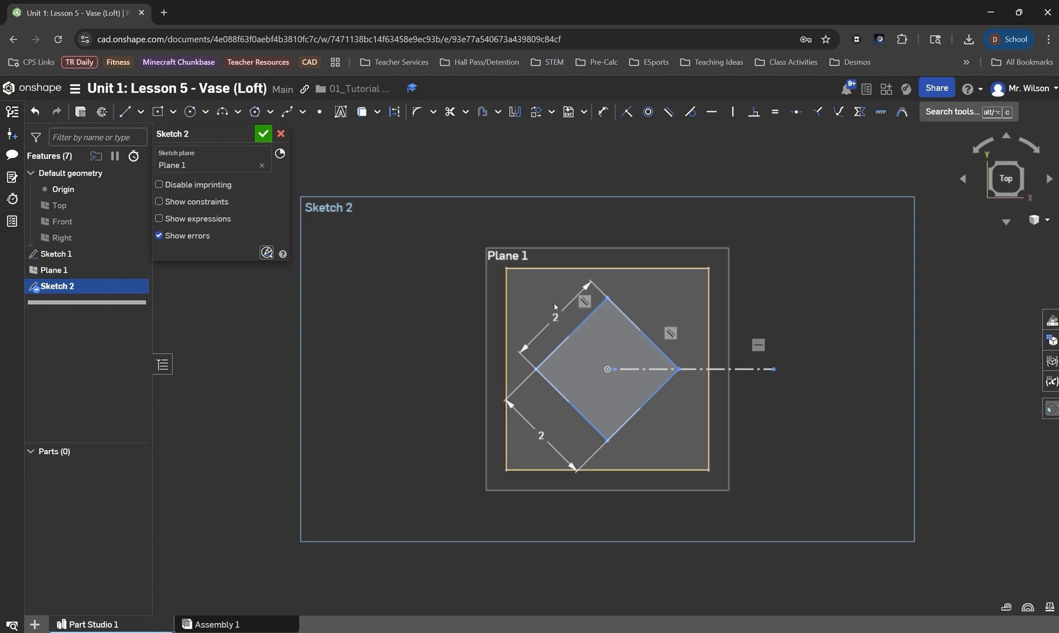
# Dimension the angle between the rotated square's upper edge and the construction line as 45 degrees and finish the sketch
pyautogui.click(603, 118)
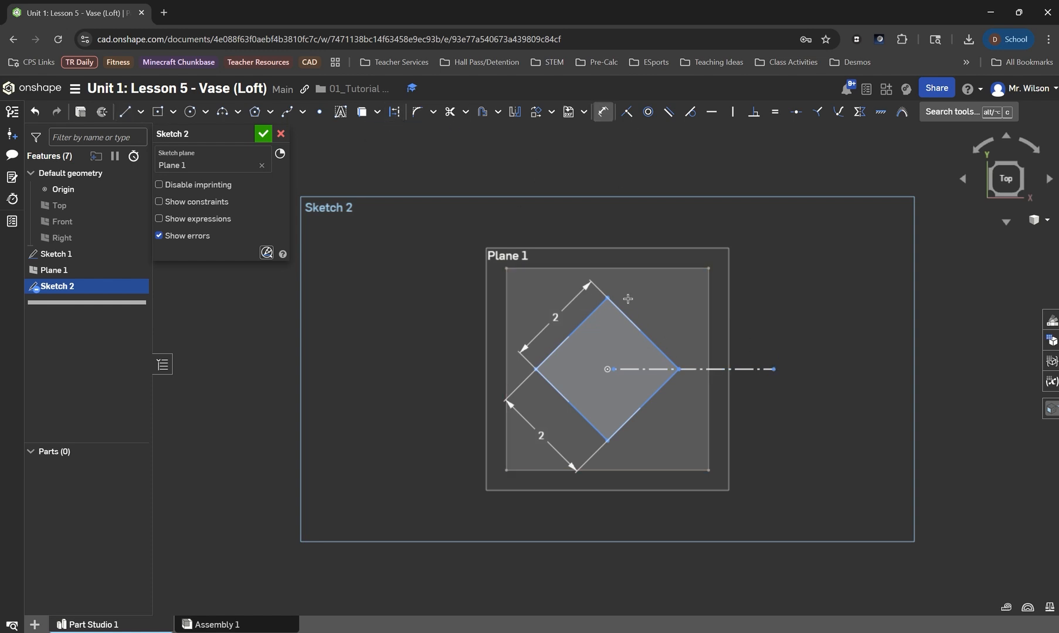
pyautogui.click(643, 334)
pyautogui.click(655, 370)
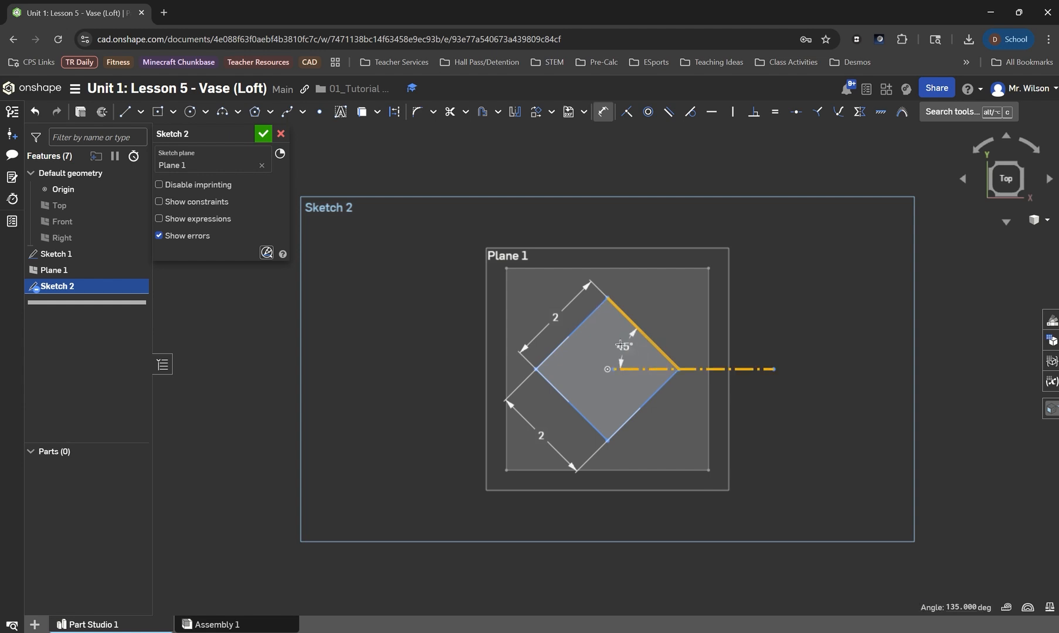
pyautogui.click(620, 344)
pyautogui.press('Return')
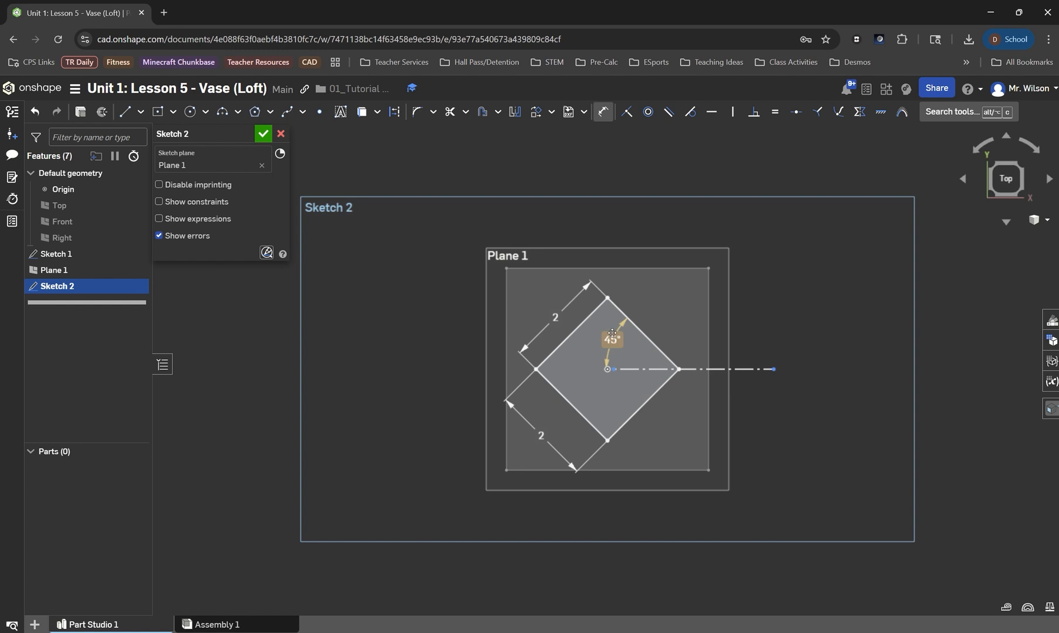
pyautogui.click(261, 135)
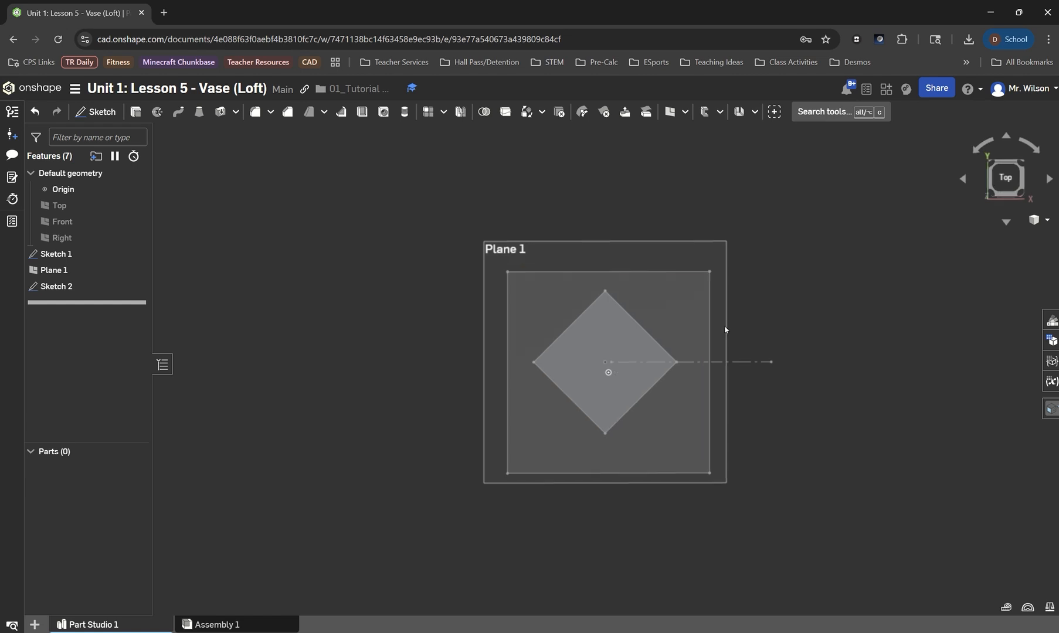
# Create another offset plane above the face of the rotated square sketch, matching the spacing of the plane below
pyautogui.moveTo(726, 330)
pyautogui.mouseDown(button='right')
pyautogui.moveTo(740, 303)
pyautogui.moveTo(750, 141)
pyautogui.mouseUp(button='right')
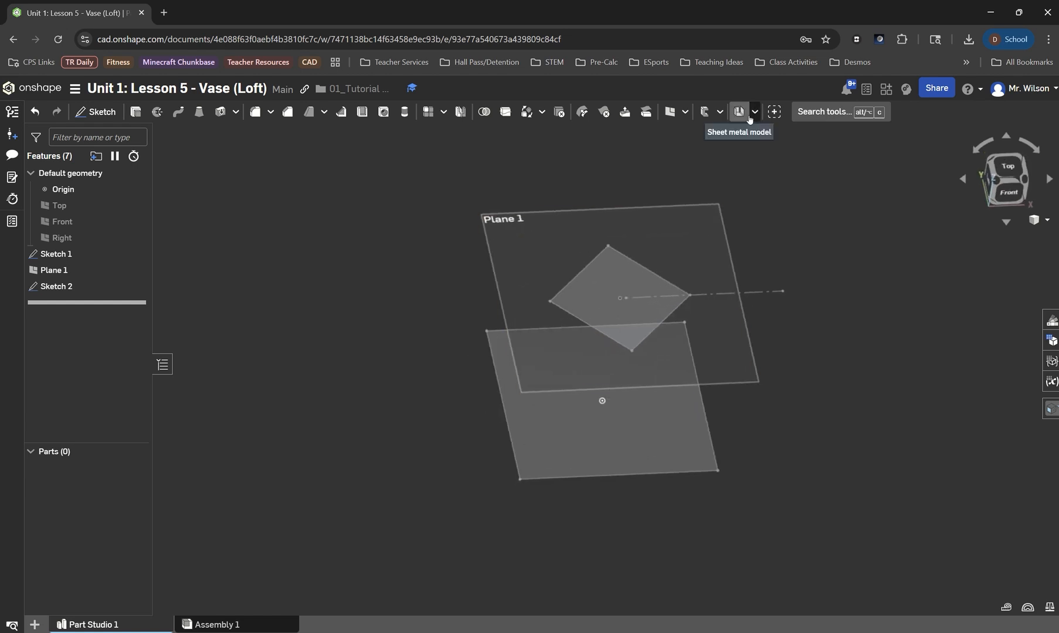
pyautogui.click(670, 112)
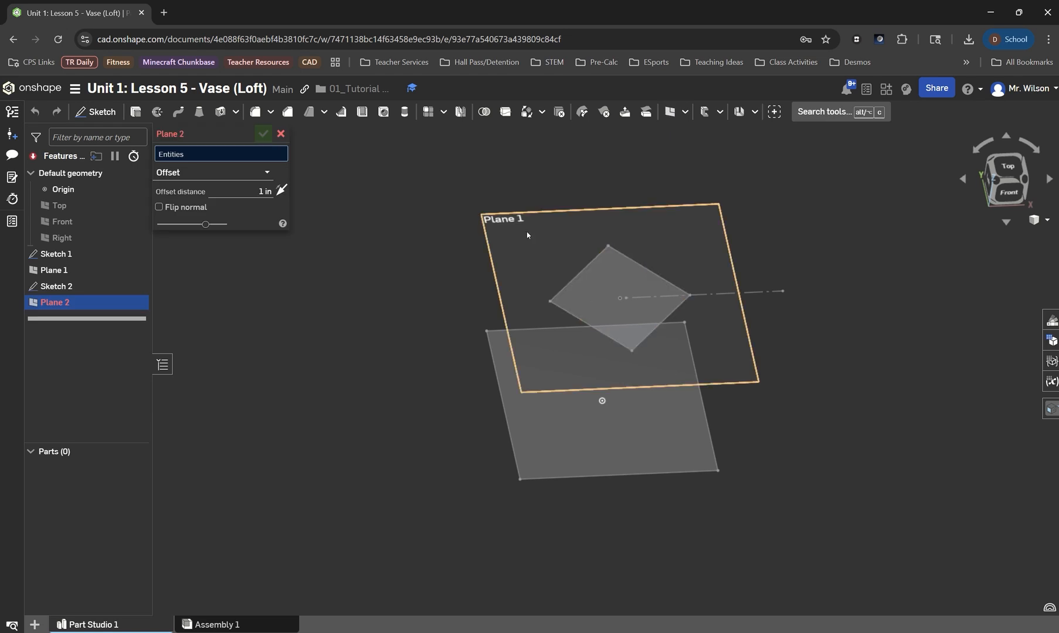
pyautogui.click(608, 273)
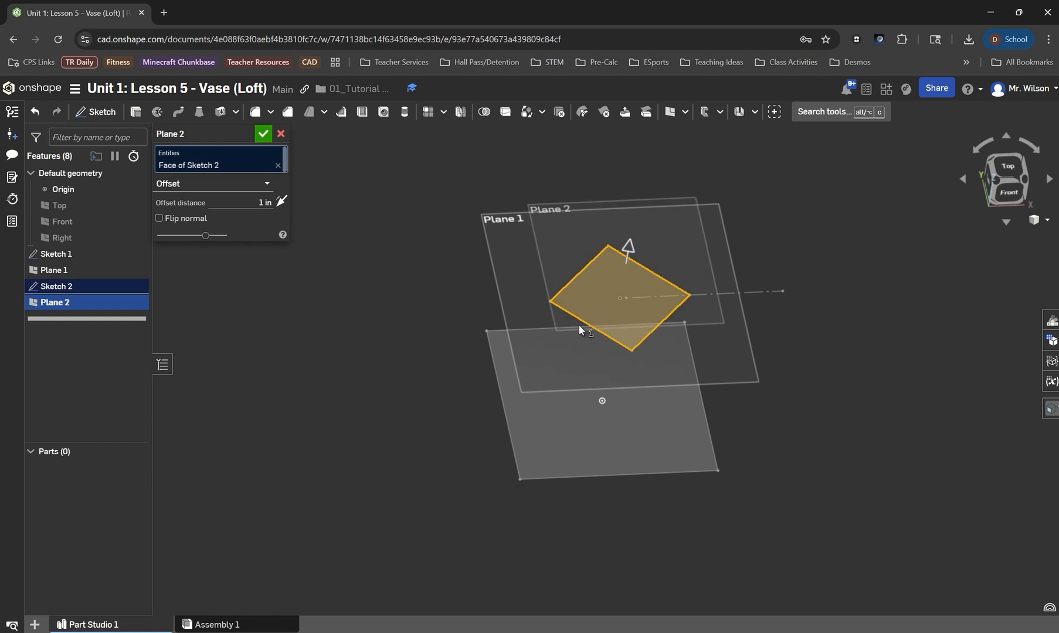
pyautogui.moveTo(578, 326)
pyautogui.mouseDown(button='right')
pyautogui.moveTo(535, 347)
pyautogui.moveTo(556, 335)
pyautogui.mouseUp(button='right')
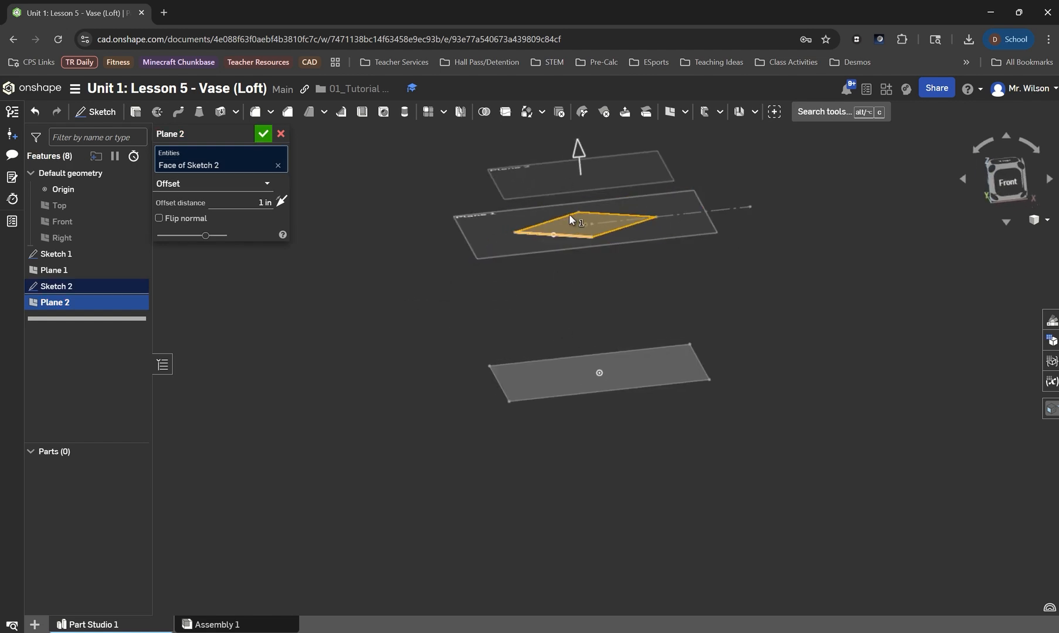
pyautogui.click(263, 202)
pyautogui.click(263, 134)
# Start a new sketch on the uppermost offset plane, Plane 2, viewed face-on
pyautogui.moveTo(566, 273); pyautogui.dragTo(586, 177, button='right')
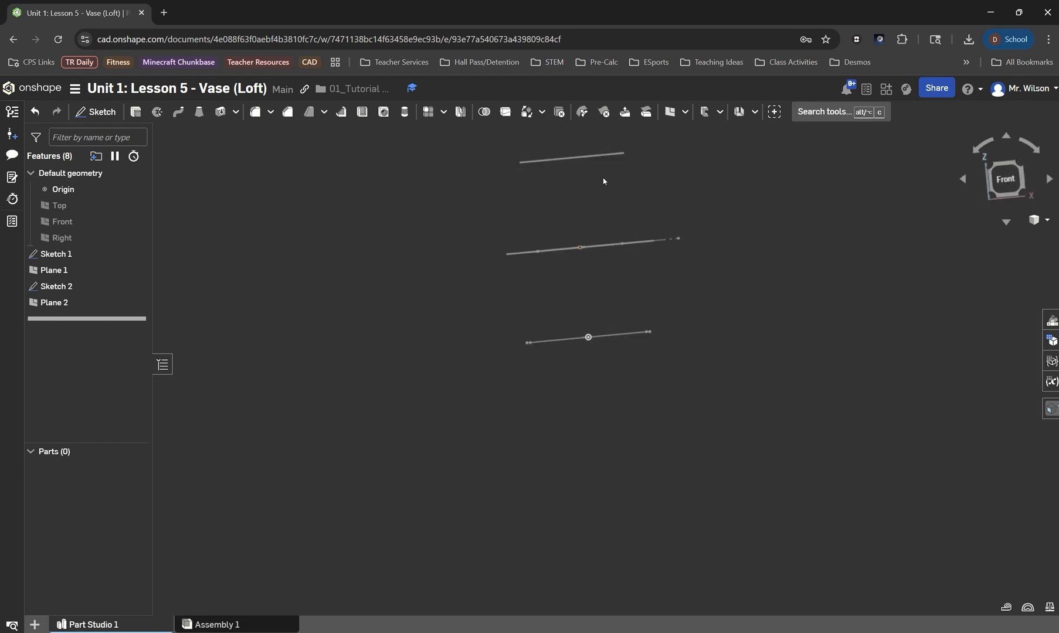
pyautogui.moveTo(608, 325); pyautogui.dragTo(568, 142, button='right')
pyautogui.scroll(3, 568, 143)
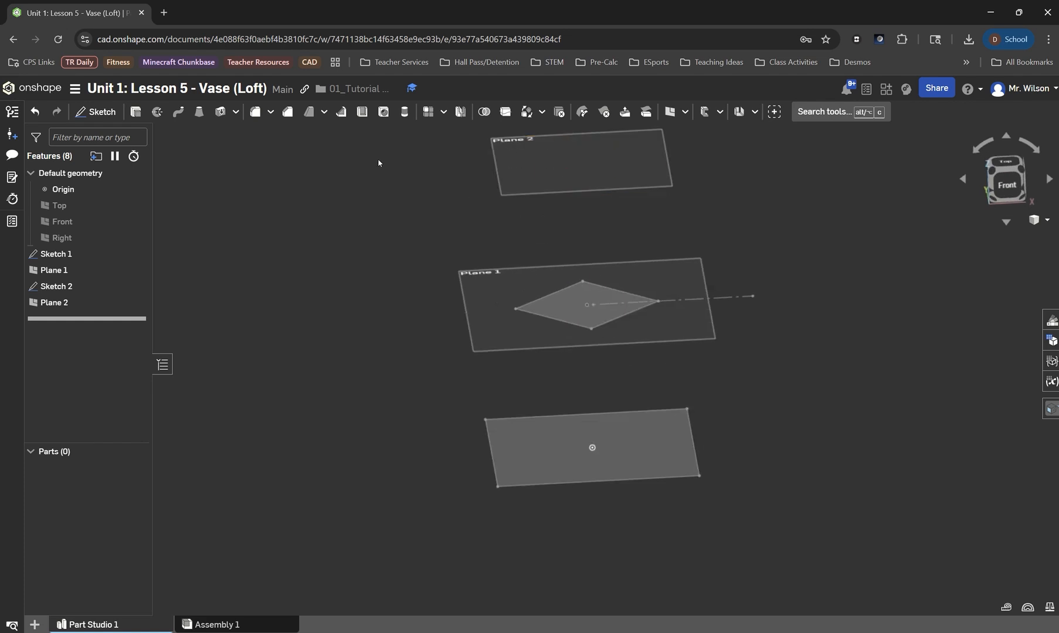
pyautogui.click(96, 111)
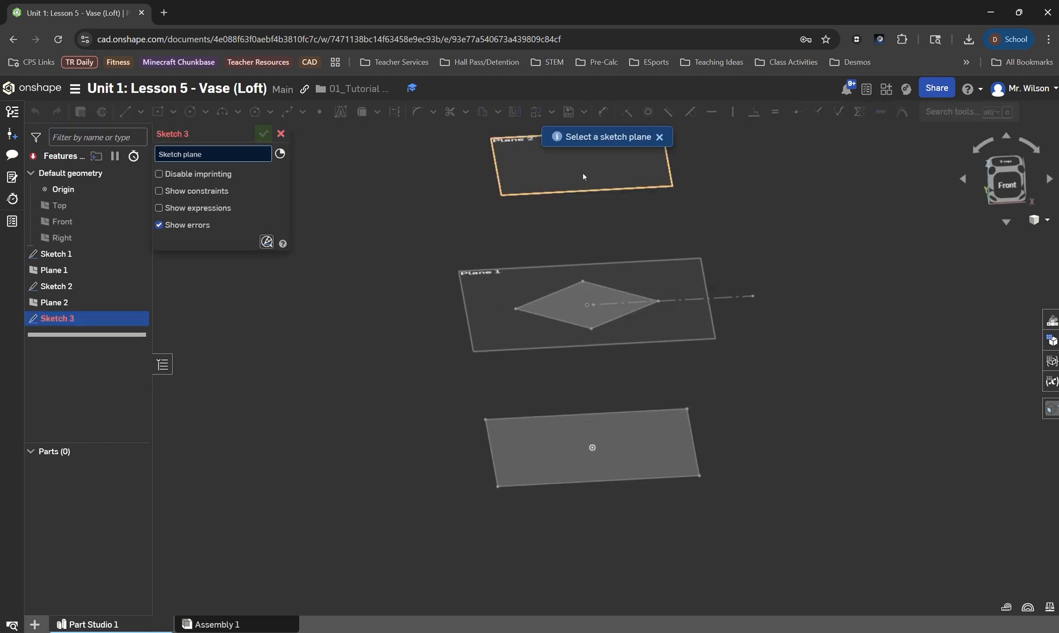
pyautogui.click(545, 184)
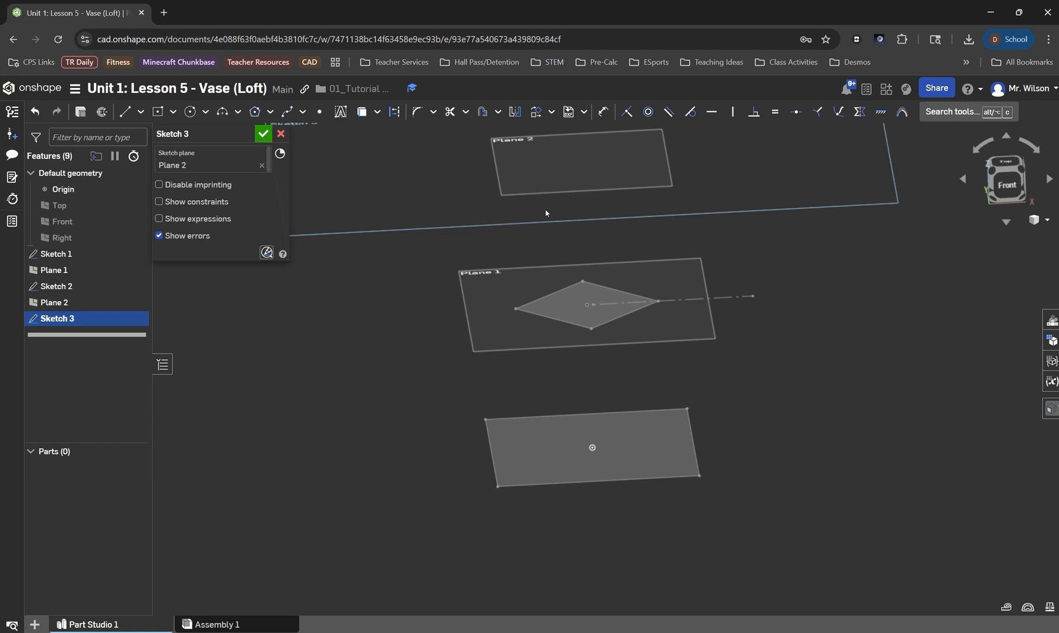
pyautogui.press('n')
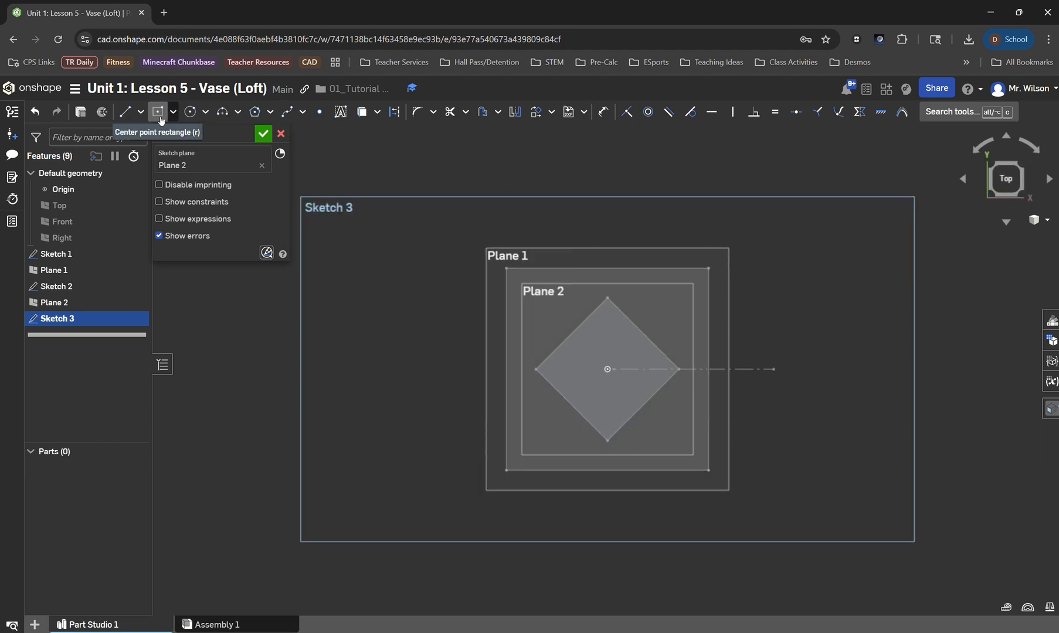
# Draw a center point rectangle on the origin and dimension it 3 in by 3 in
pyautogui.click(157, 112)
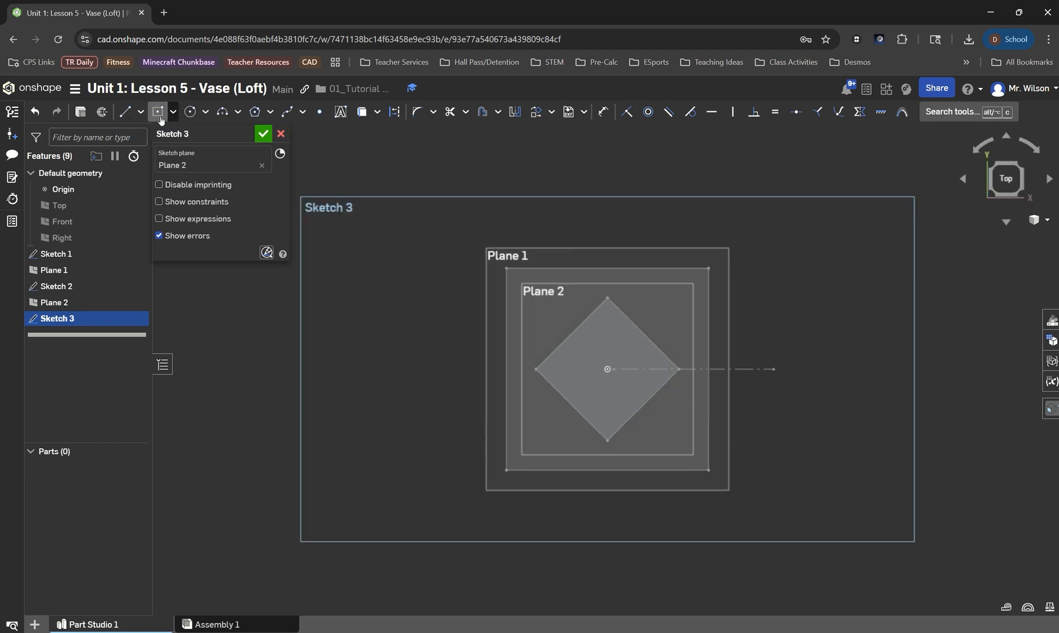
pyautogui.click(607, 369)
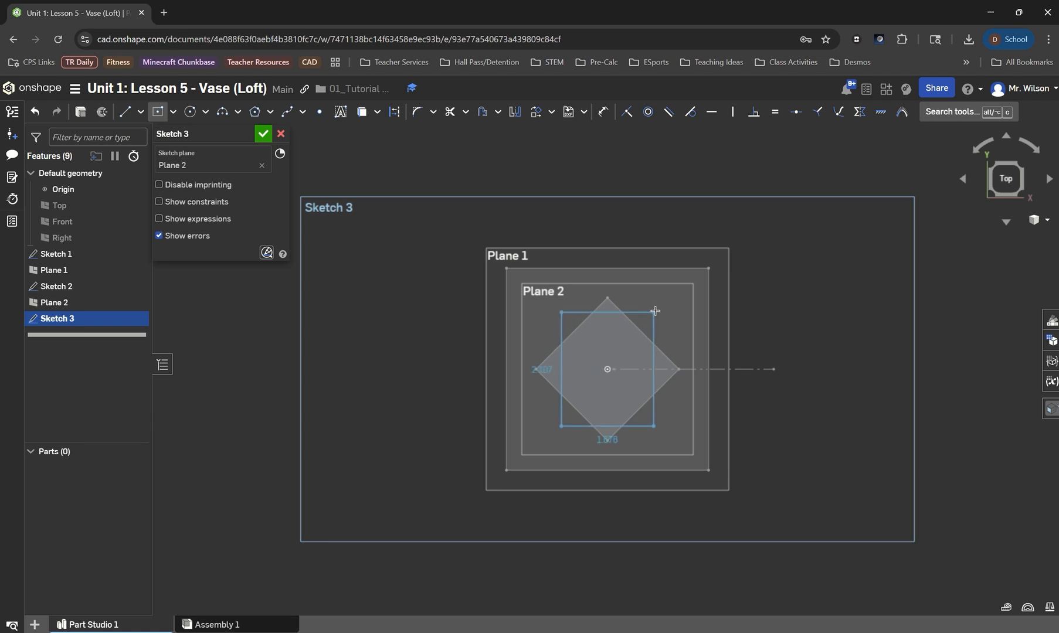
pyautogui.click(671, 302)
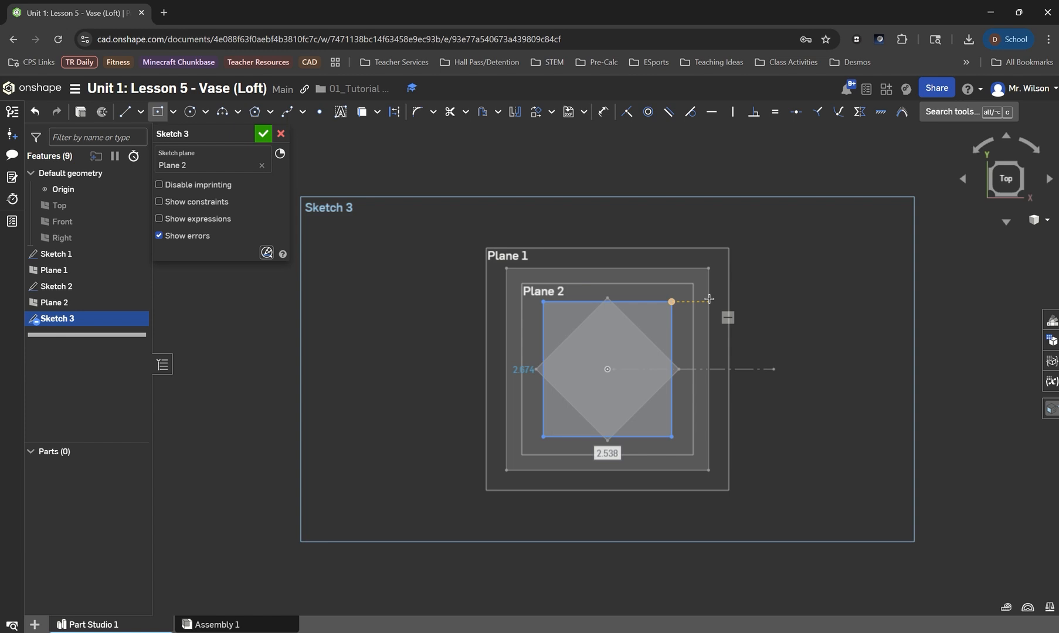
pyautogui.write('3')
pyautogui.press('Tab')
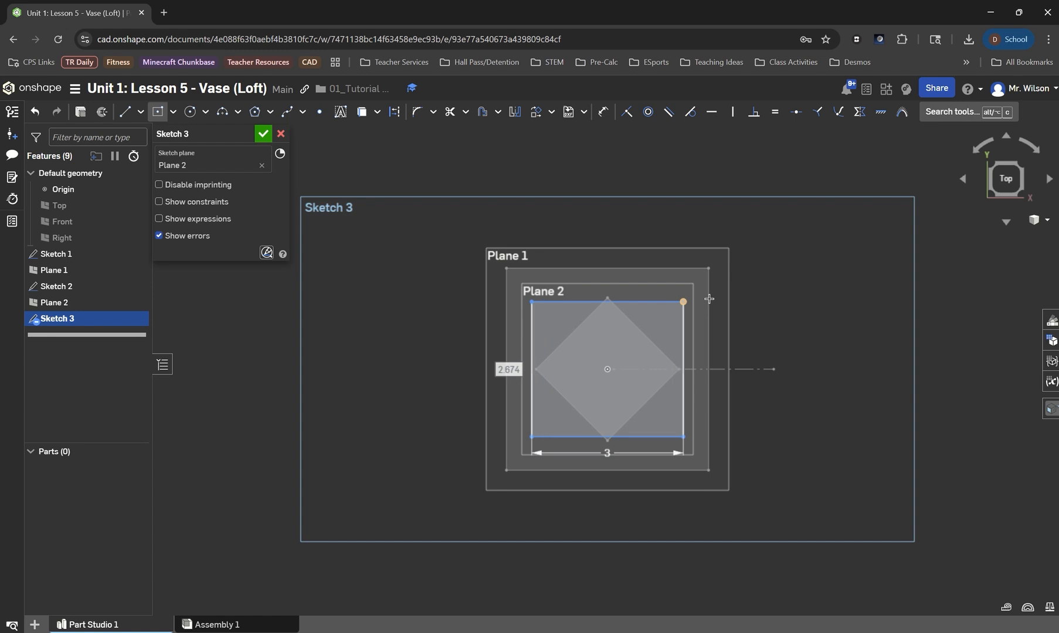
pyautogui.write('3')
pyautogui.press('Return')
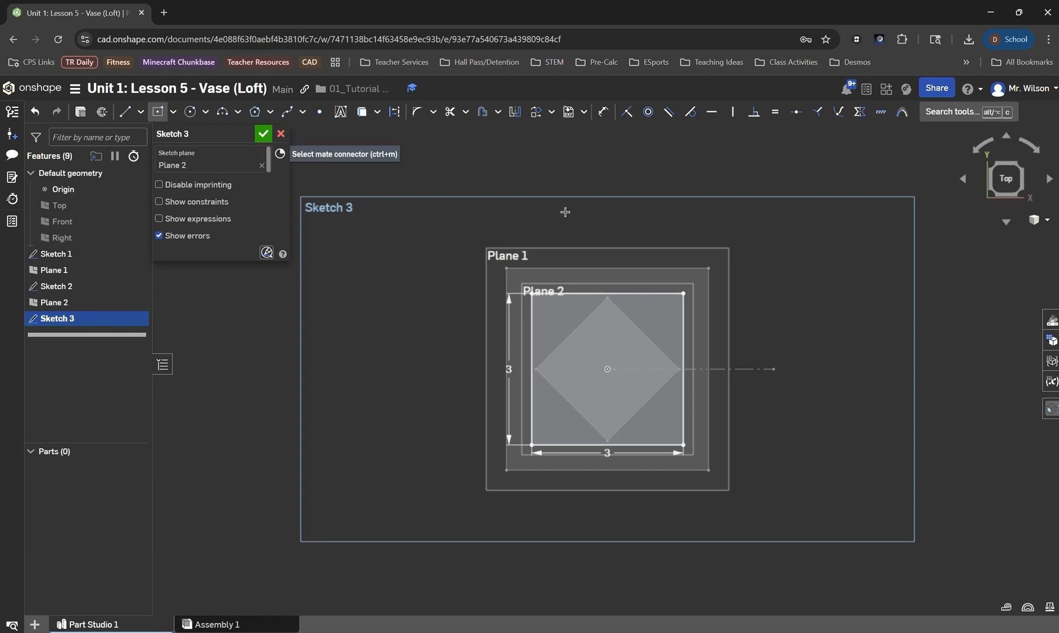
# Finish the 3 in square sketch and hide all the planes
pyautogui.click(262, 135)
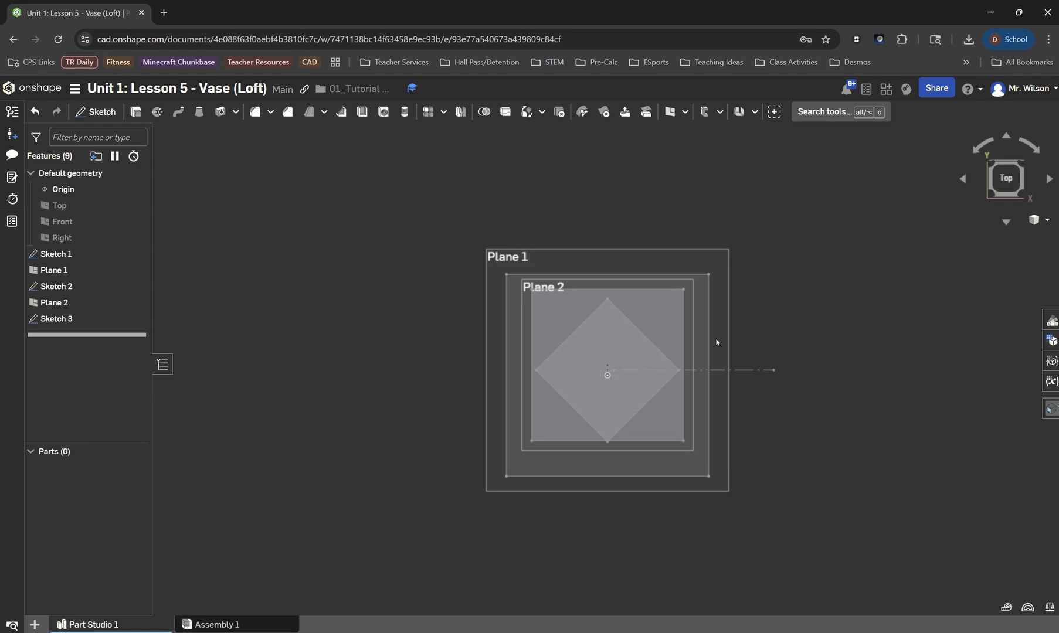
pyautogui.moveTo(716, 369)
pyautogui.mouseDown(button='right')
pyautogui.moveTo(718, 300)
pyautogui.moveTo(708, 295)
pyautogui.mouseUp(button='right')
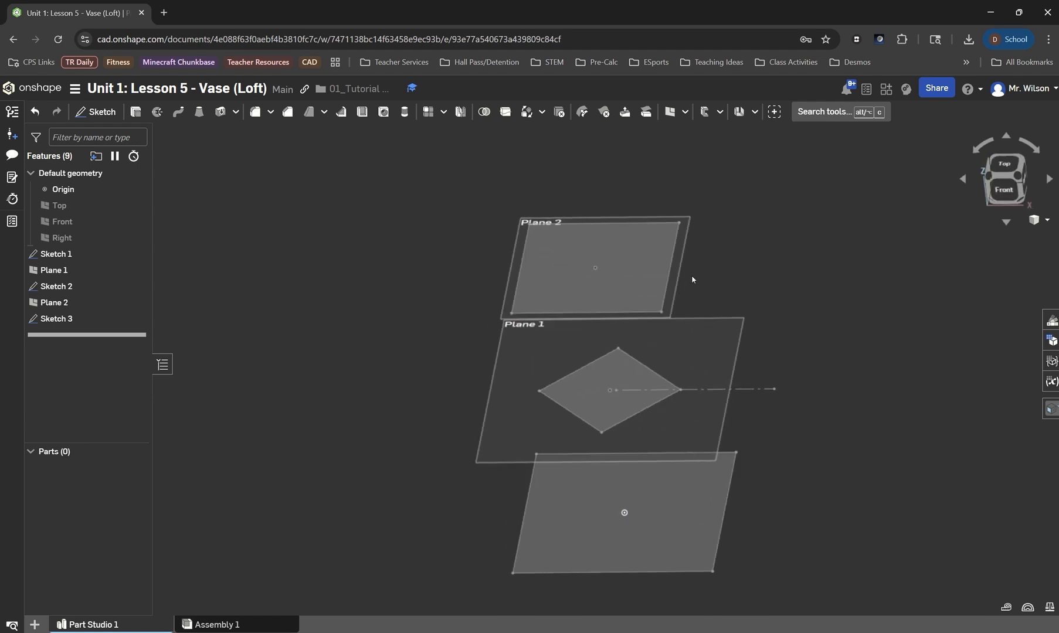
pyautogui.press('p')
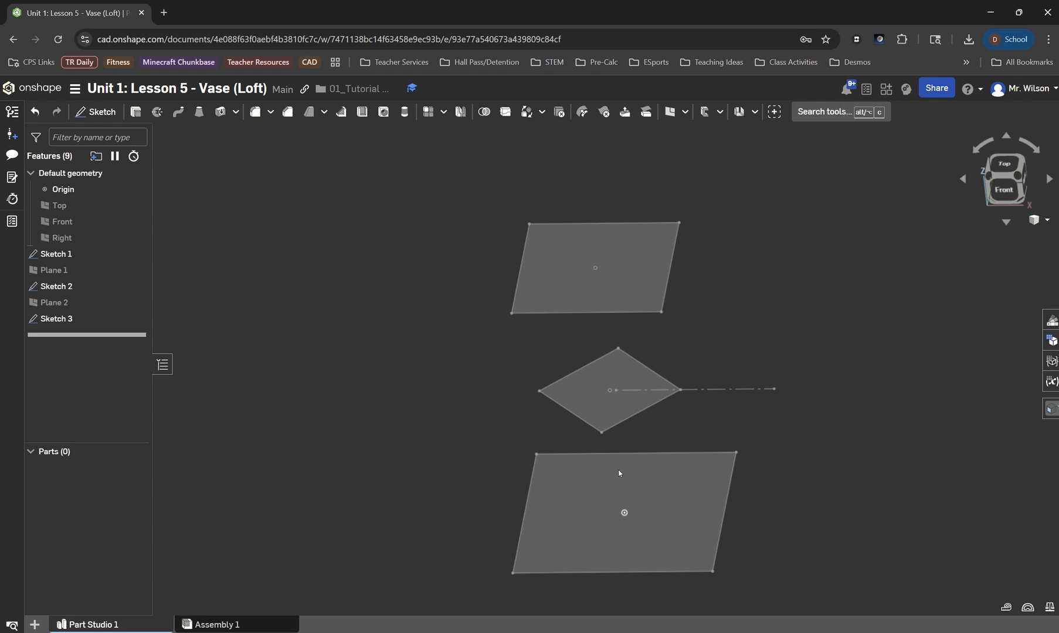
# Loft a new solid through the faces of Sketch 1, Sketch 2 and Sketch 3, in that order from bottom to top
pyautogui.click(204, 114)
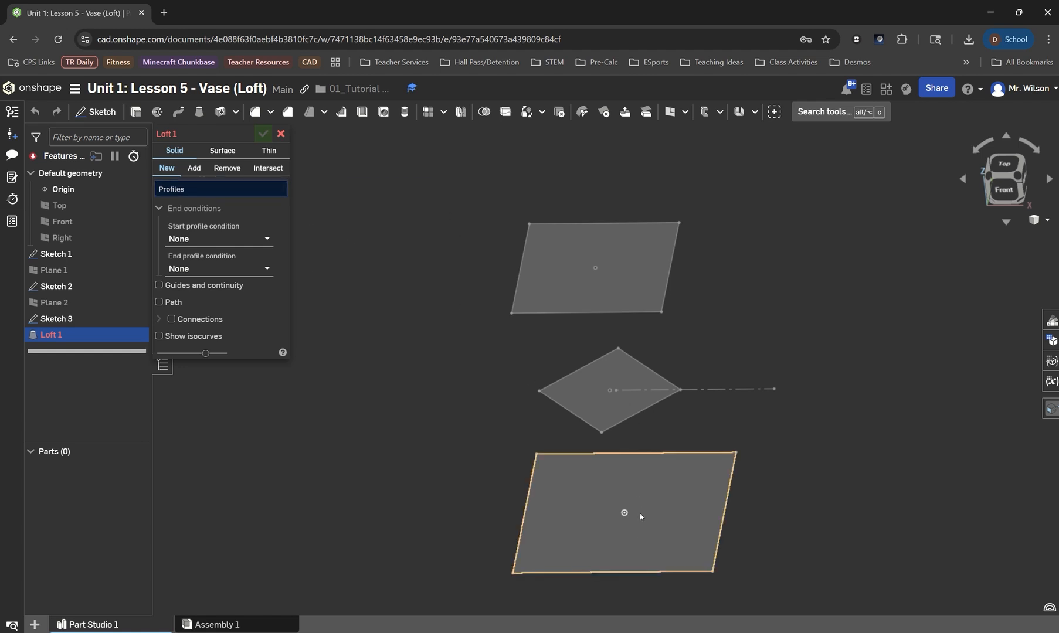
pyautogui.click(668, 512)
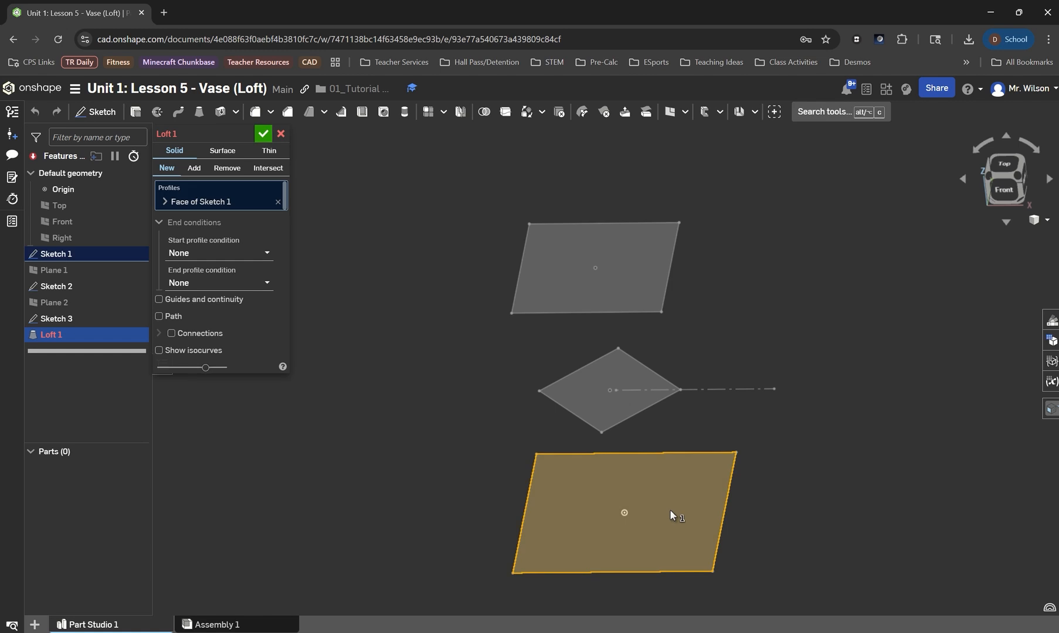
pyautogui.click(588, 390)
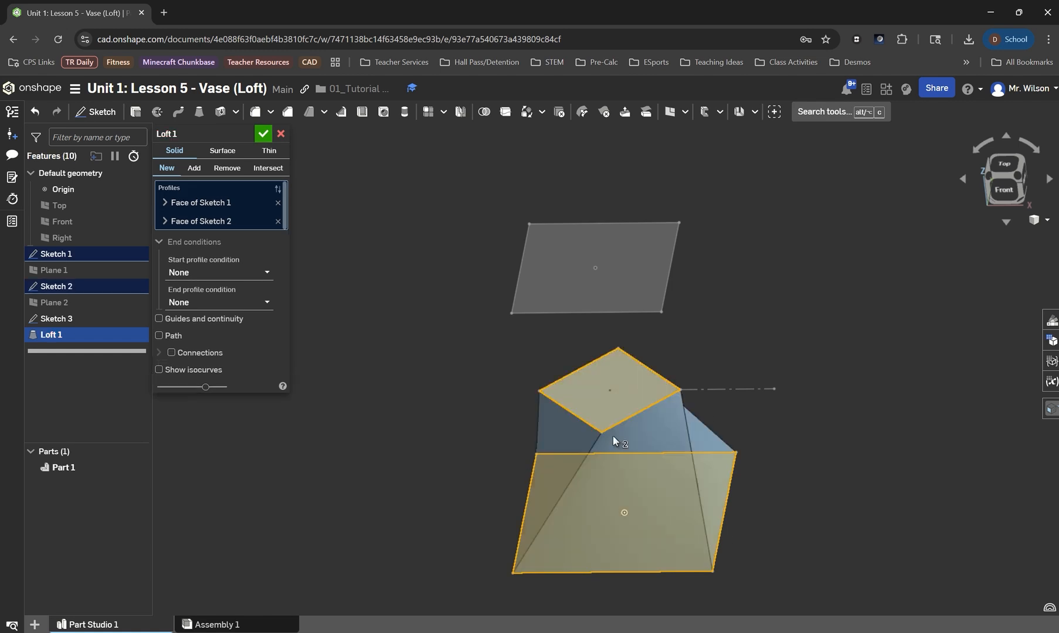
pyautogui.moveTo(778, 514); pyautogui.dragTo(779, 498, button='right')
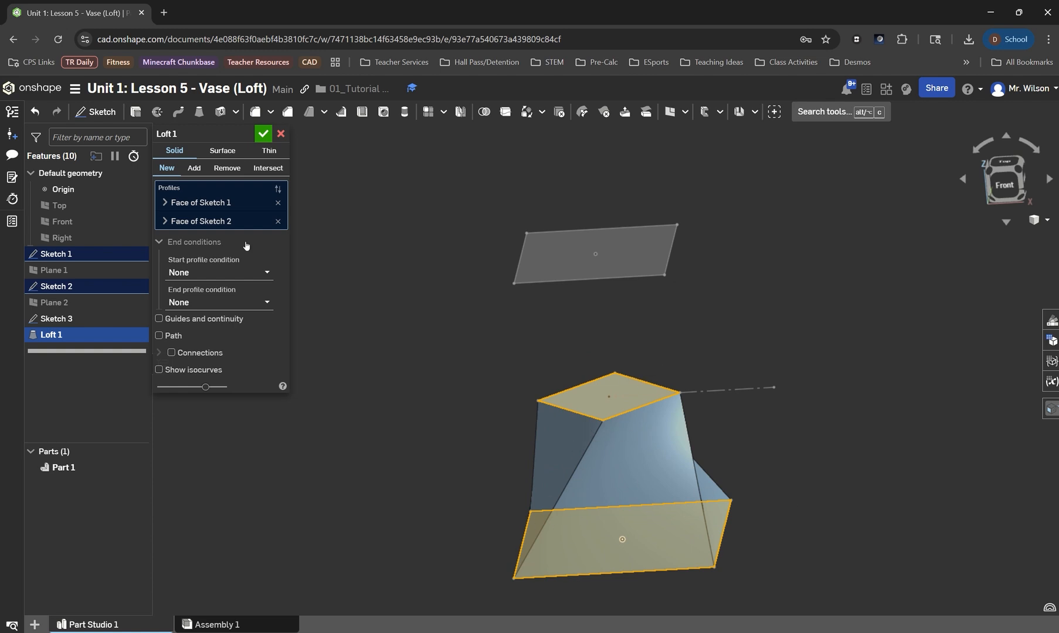
pyautogui.click(631, 265)
pyautogui.moveTo(791, 446); pyautogui.dragTo(801, 424, button='right')
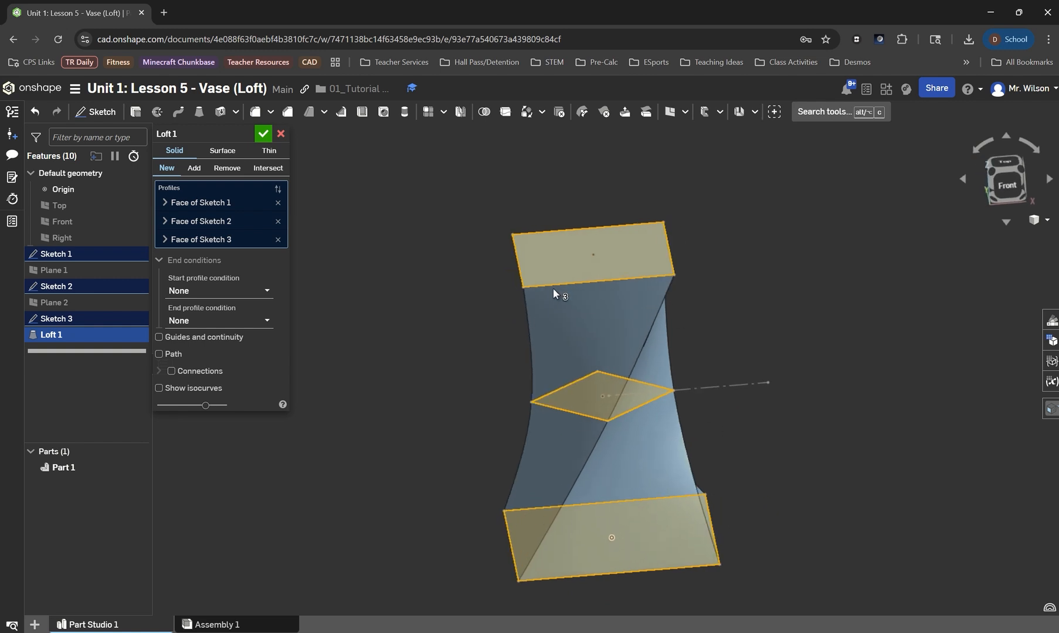
pyautogui.click(262, 134)
# Shell the lofted vase with a 0.1 in wall thickness, removing its top face
pyautogui.moveTo(508, 350); pyautogui.dragTo(560, 379, button='right')
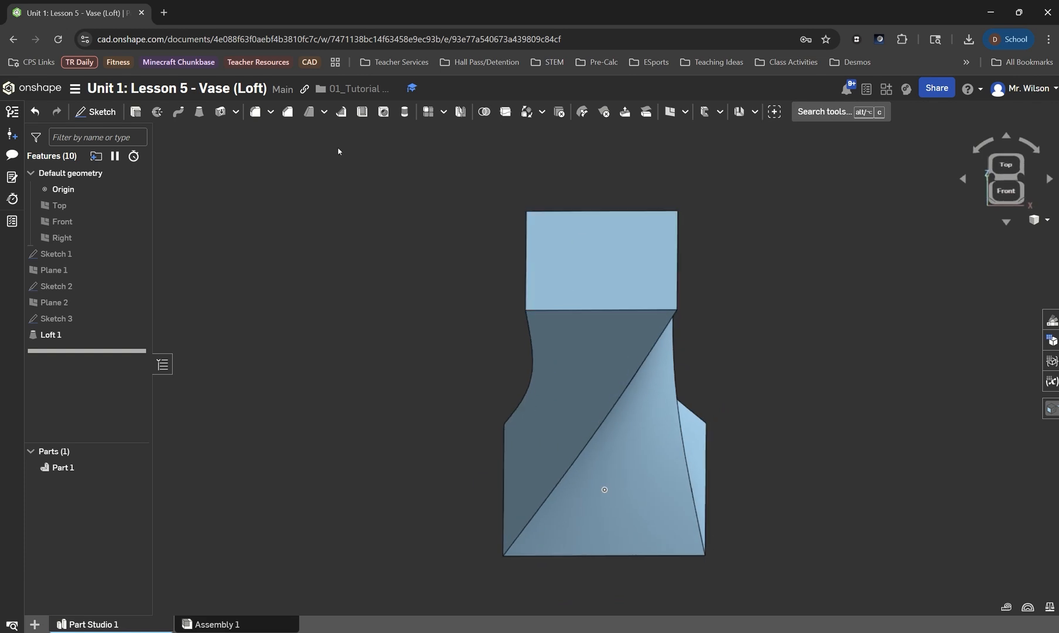
pyautogui.click(364, 114)
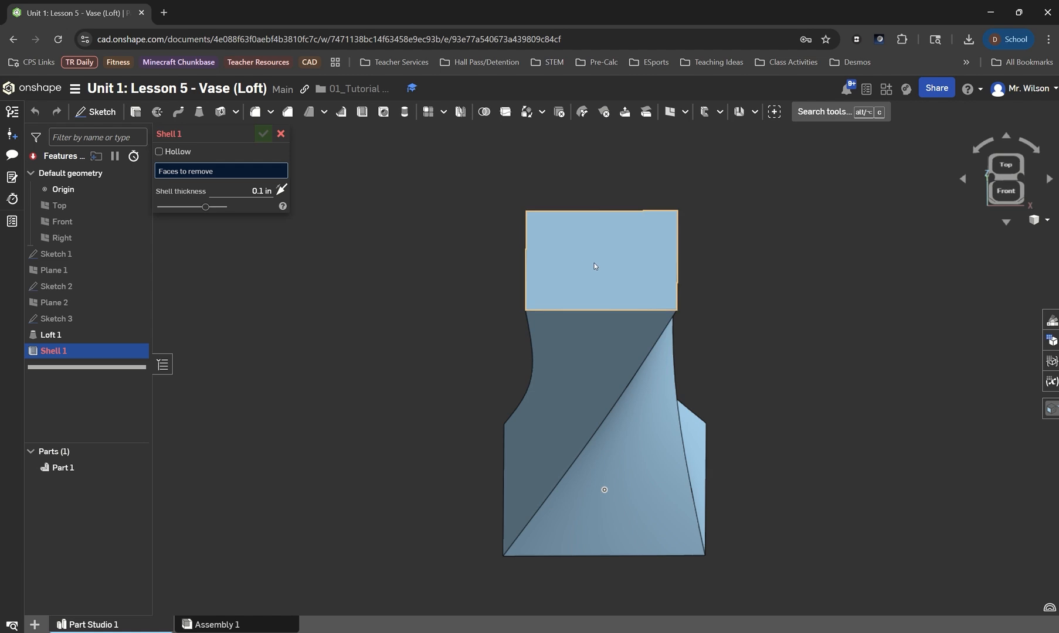
pyautogui.click(594, 265)
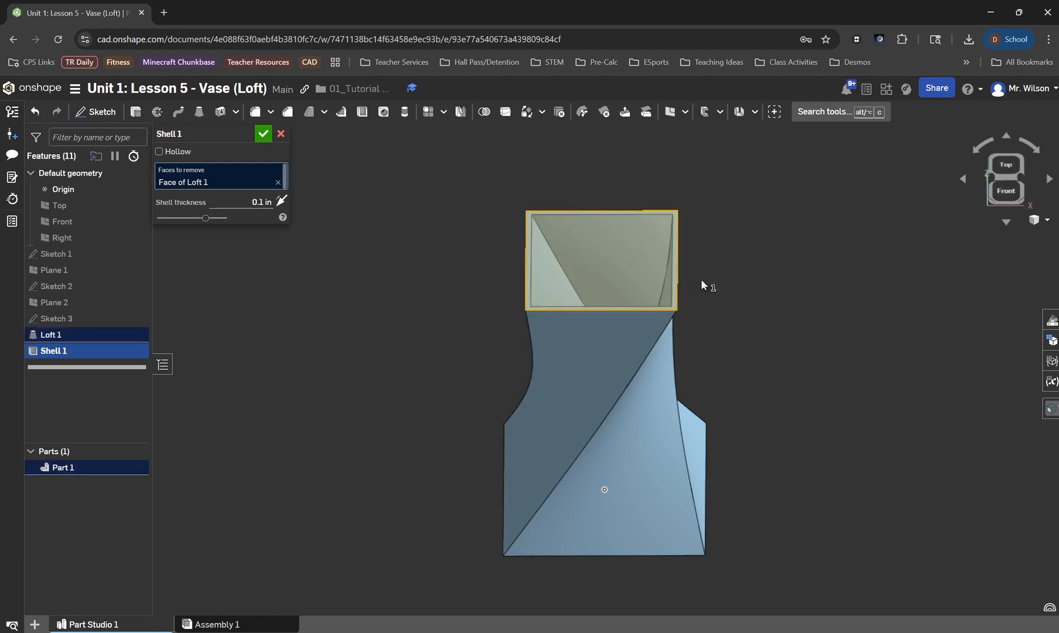
pyautogui.moveTo(701, 283)
pyautogui.mouseDown(button='right')
pyautogui.moveTo(698, 322)
pyautogui.moveTo(704, 301)
pyautogui.mouseUp(button='right')
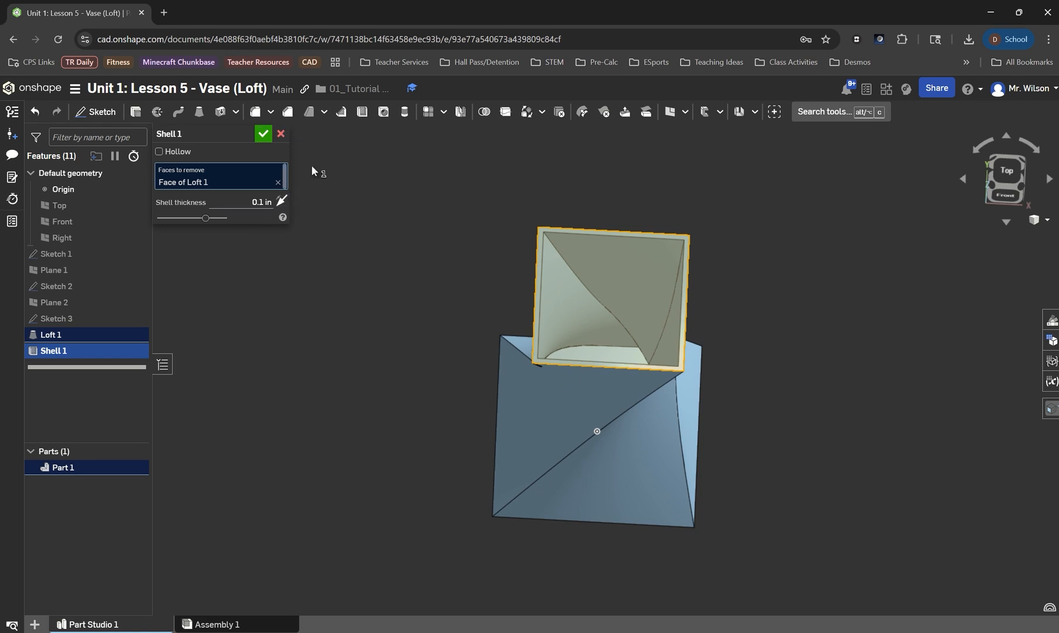
pyautogui.moveTo(775, 354); pyautogui.dragTo(764, 322, button='right')
pyautogui.click(263, 134)
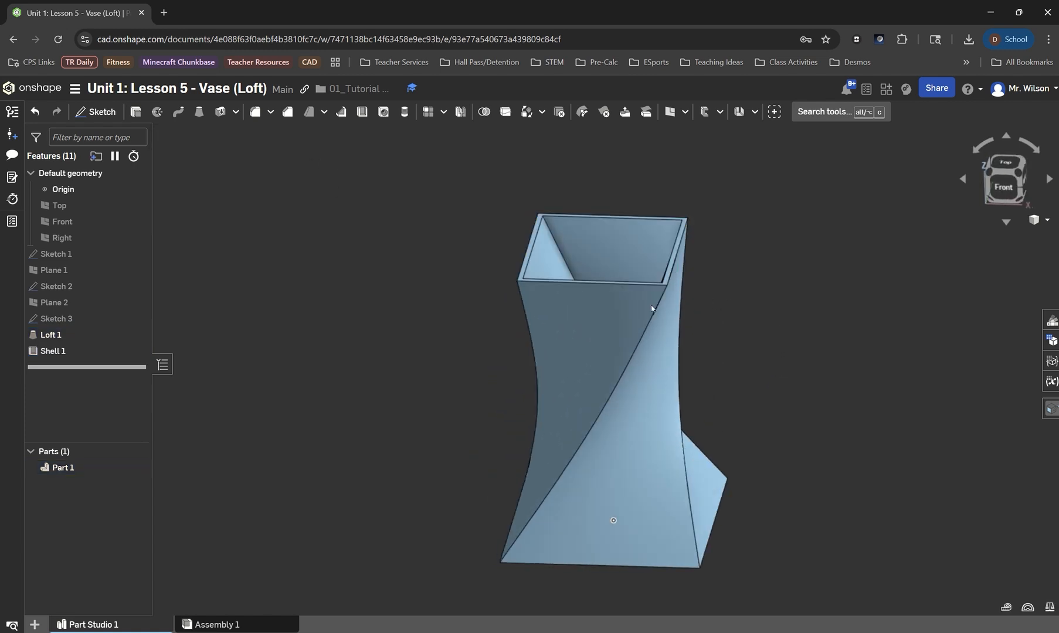
# Rename the vase part from its default name to Flower Vase
pyautogui.rightClick(73, 465)
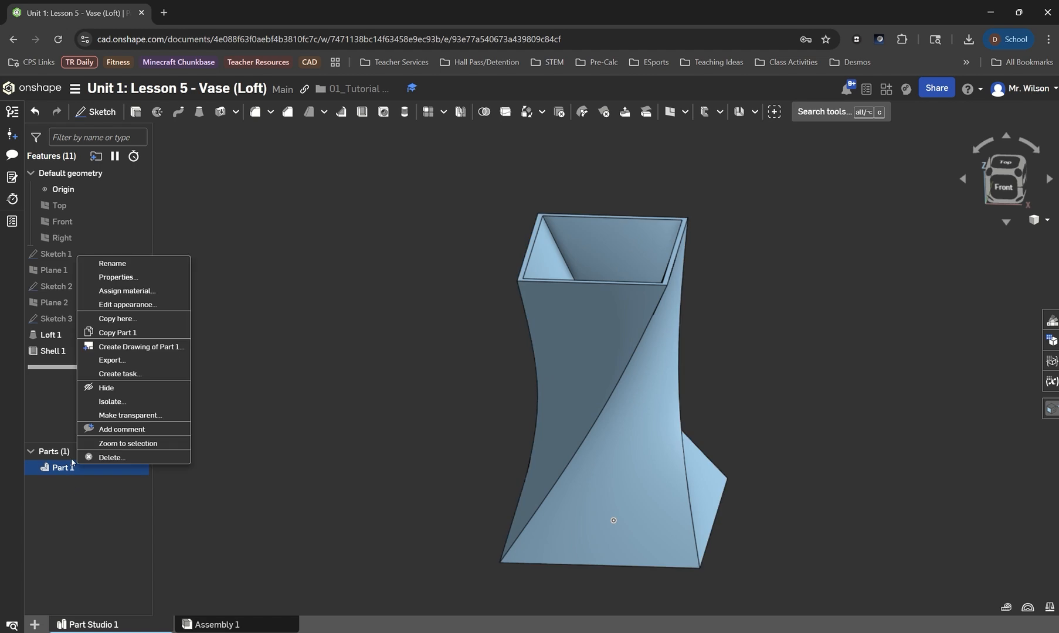
pyautogui.click(136, 265)
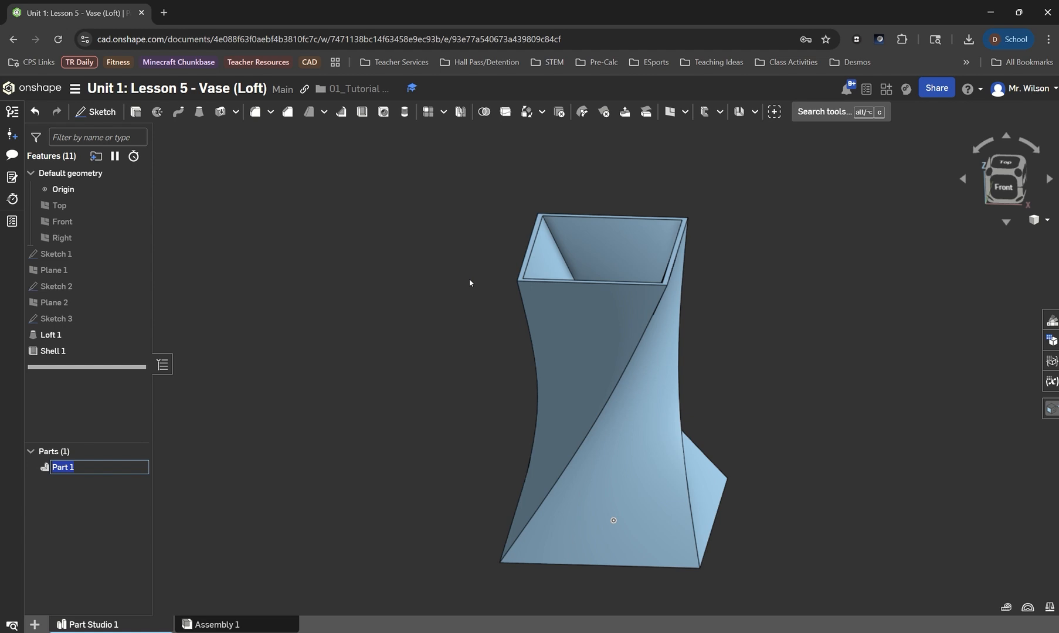
pyautogui.write('Flower Vase')
pyautogui.click(279, 546)
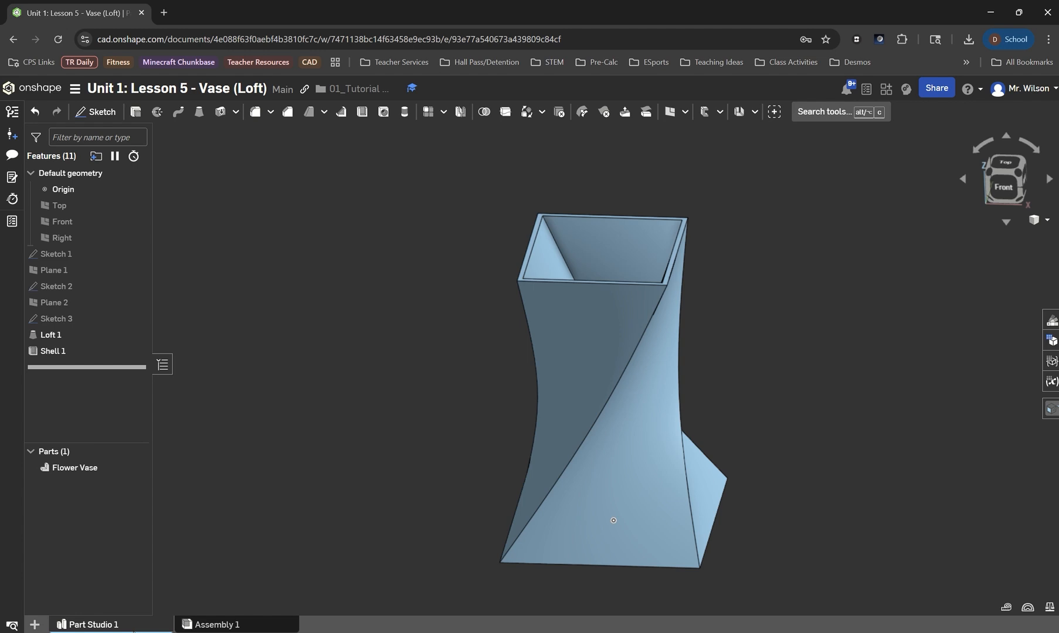
# Rename the part studio to Flower Vase
pyautogui.rightClick(134, 628)
pyautogui.click(97, 498)
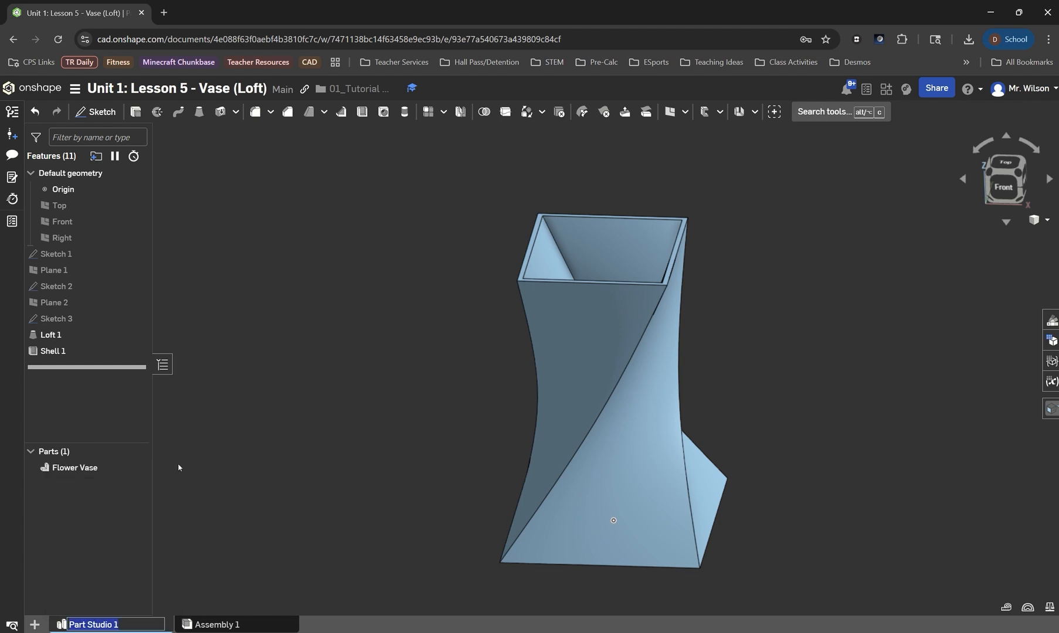
pyautogui.write('Flower Fa')
pyautogui.press('BackSpace')
pyautogui.press('BackSpace')
pyautogui.write('Vase')
pyautogui.press('Return')
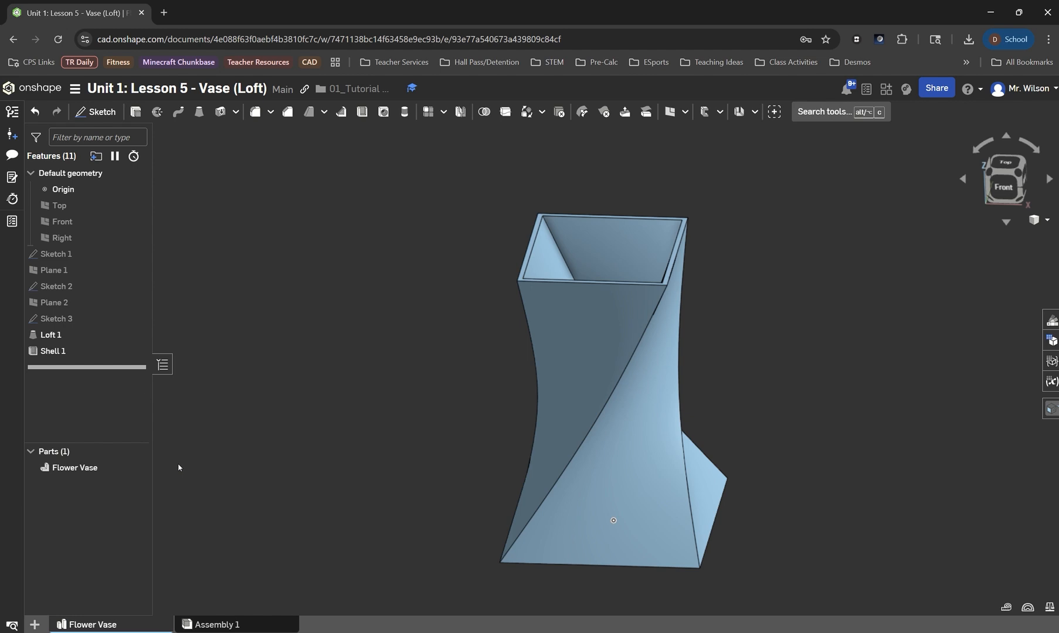
# Give the Flower Vase part the dark blue color #165294 with opacity of about 0.9, and set the view to isometric
pyautogui.rightClick(77, 472)
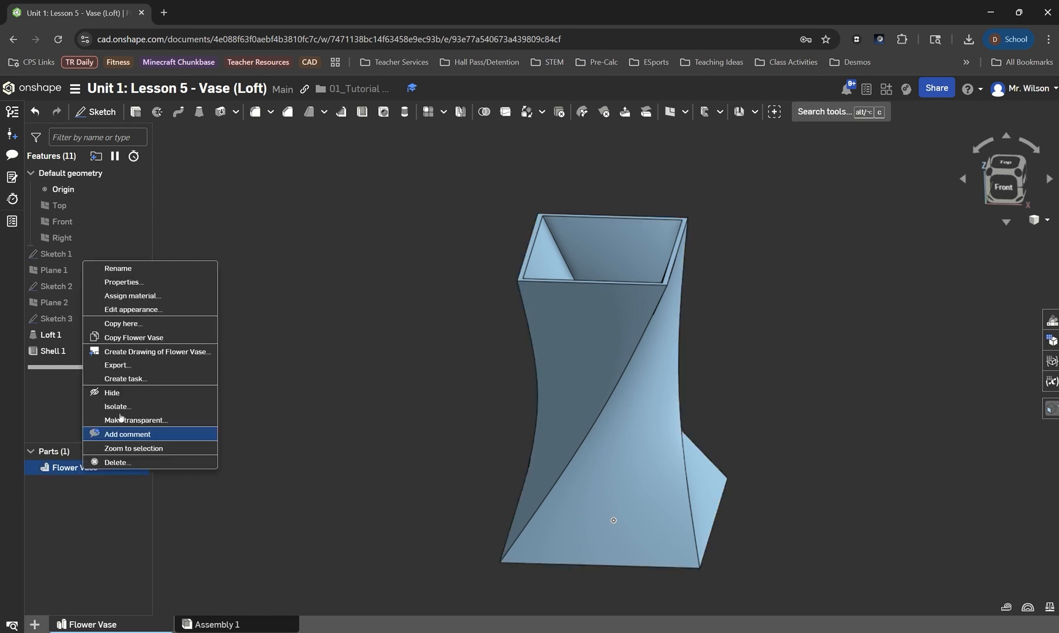
pyautogui.click(125, 310)
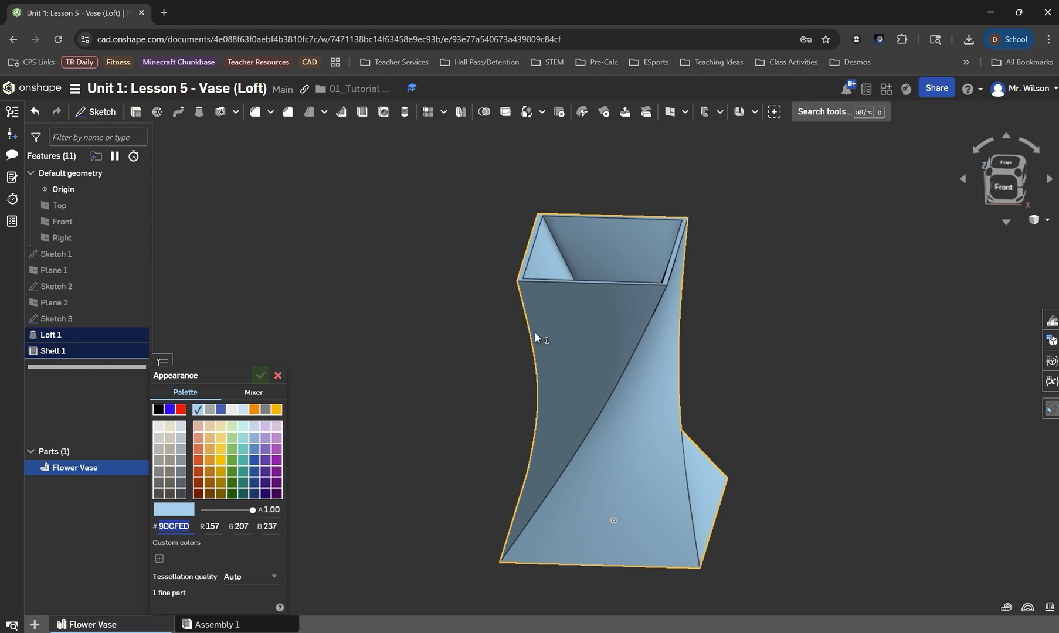
pyautogui.click(255, 472)
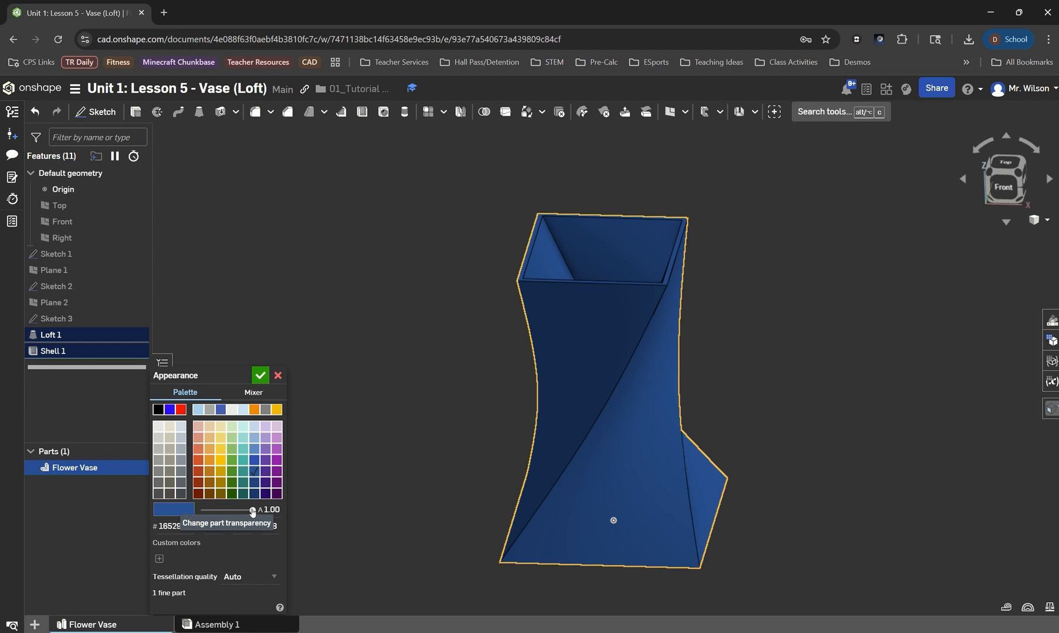
pyautogui.moveTo(253, 510); pyautogui.dragTo(227, 510)
pyautogui.moveTo(219, 510); pyautogui.dragTo(198, 511)
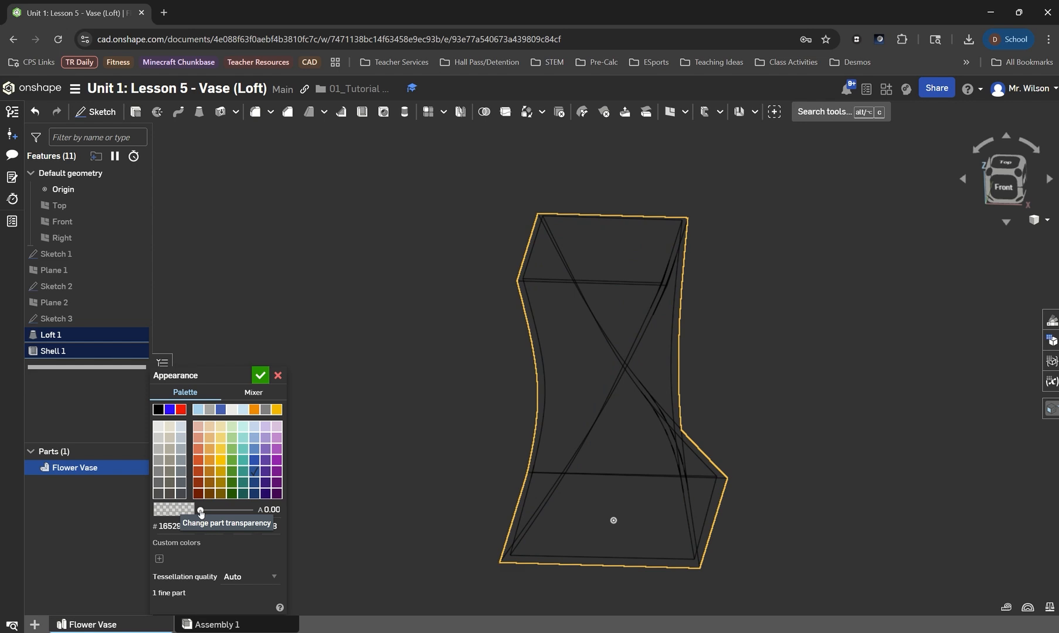
pyautogui.moveTo(200, 511); pyautogui.dragTo(247, 510)
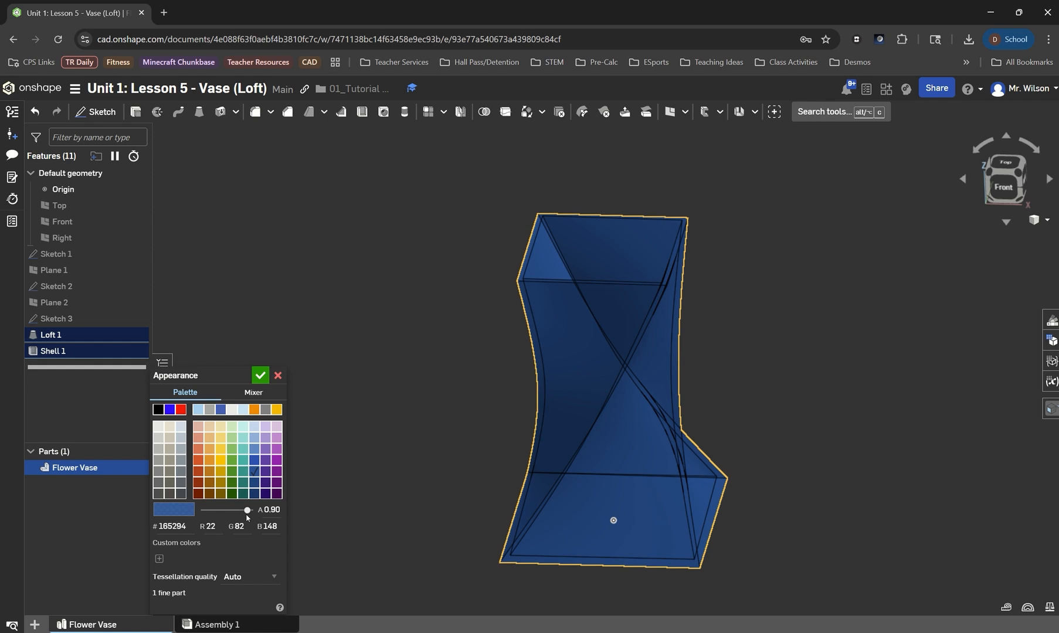
pyautogui.moveTo(247, 515); pyautogui.dragTo(249, 512)
pyautogui.click(260, 375)
pyautogui.rightClick(395, 388)
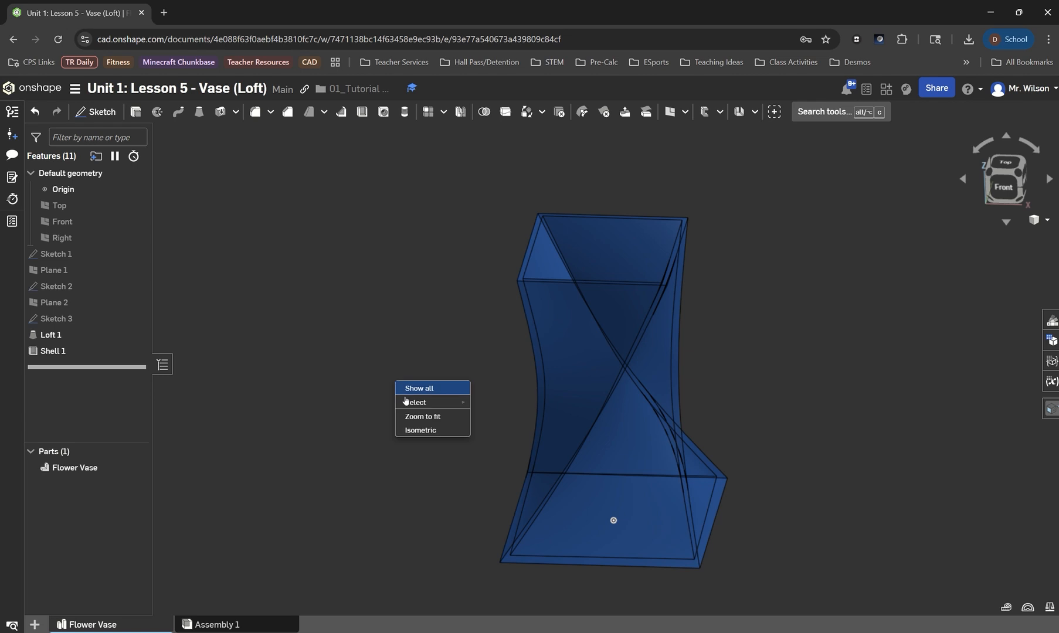
pyautogui.click(422, 432)
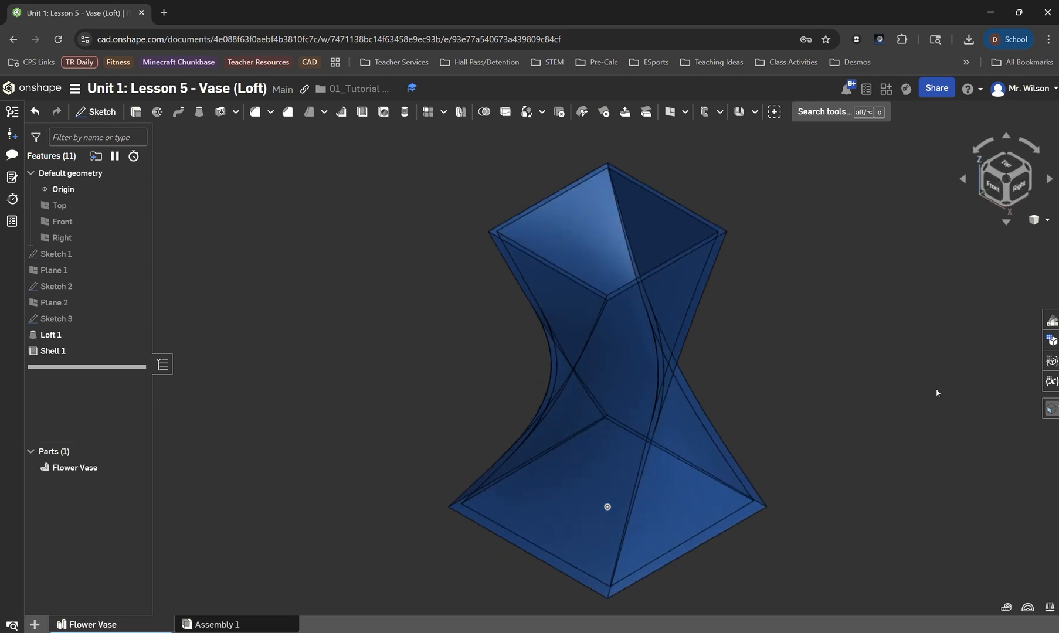